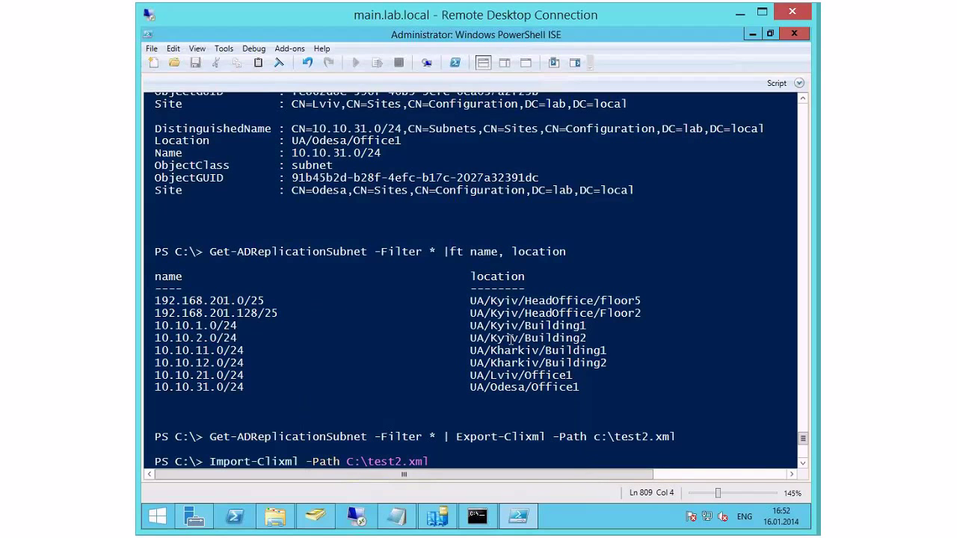
Step: Rerun the subnet import with its results saved into $Nets
key(ctrl+Right)
text($)
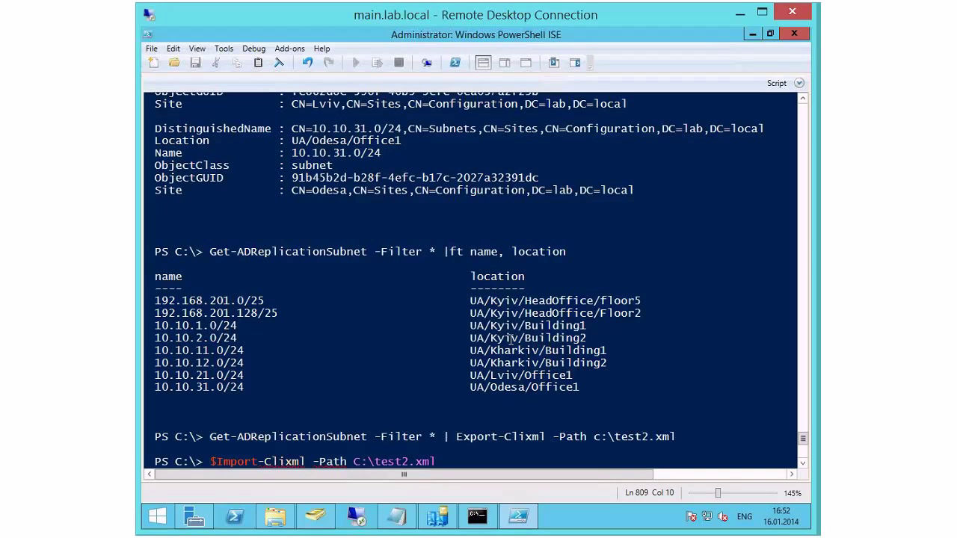
text(Nets =)
key(Return)
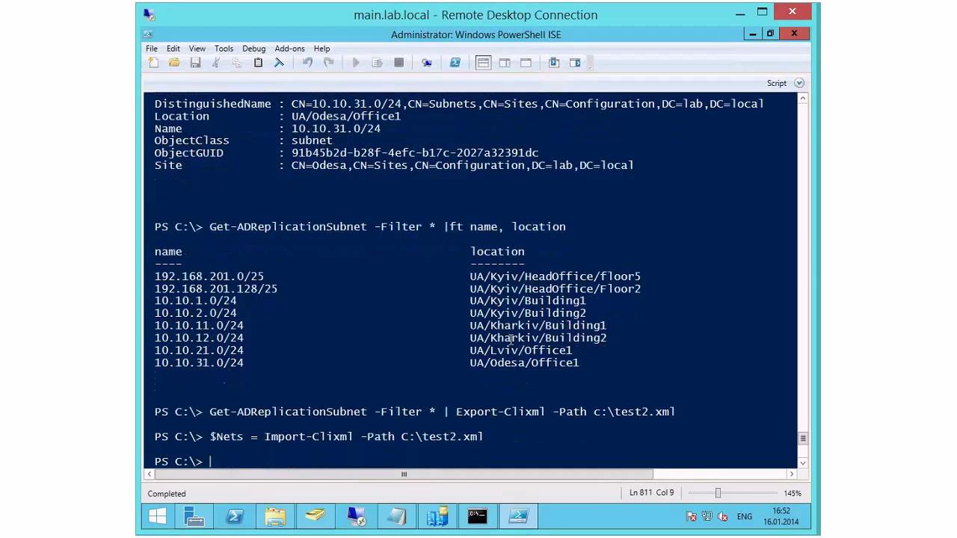
Step: Display the $Nets subnets, then list them as a table with $Nets | ft
text($)
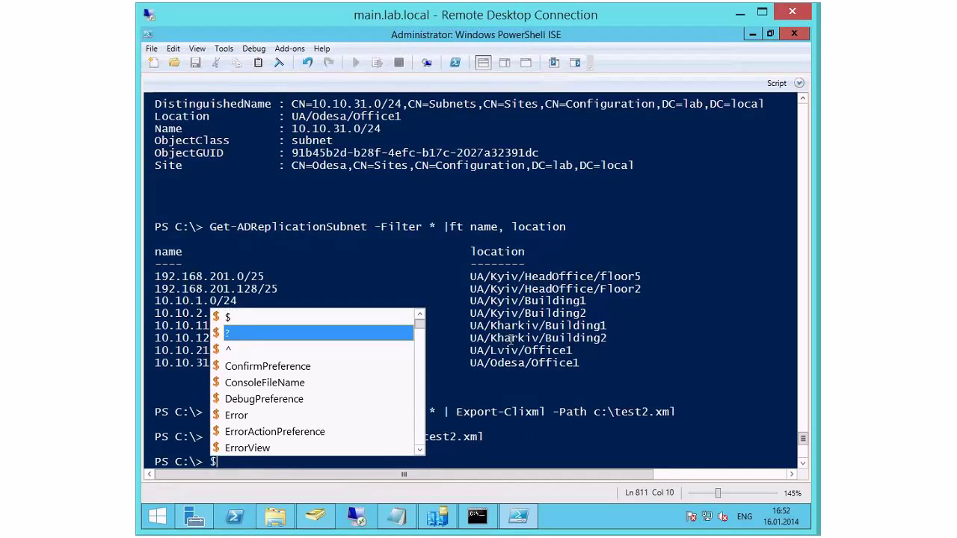
text(net)
key(Tab)
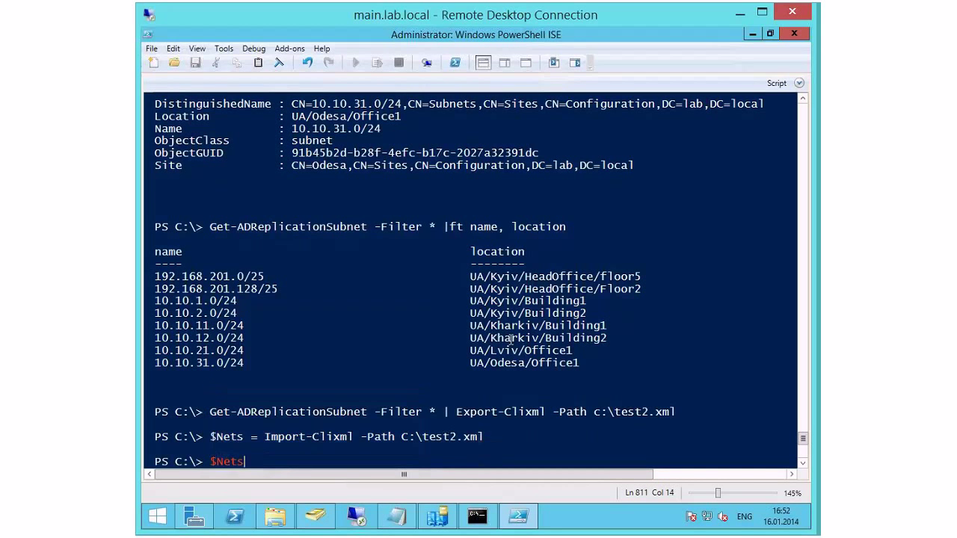
key(Return)
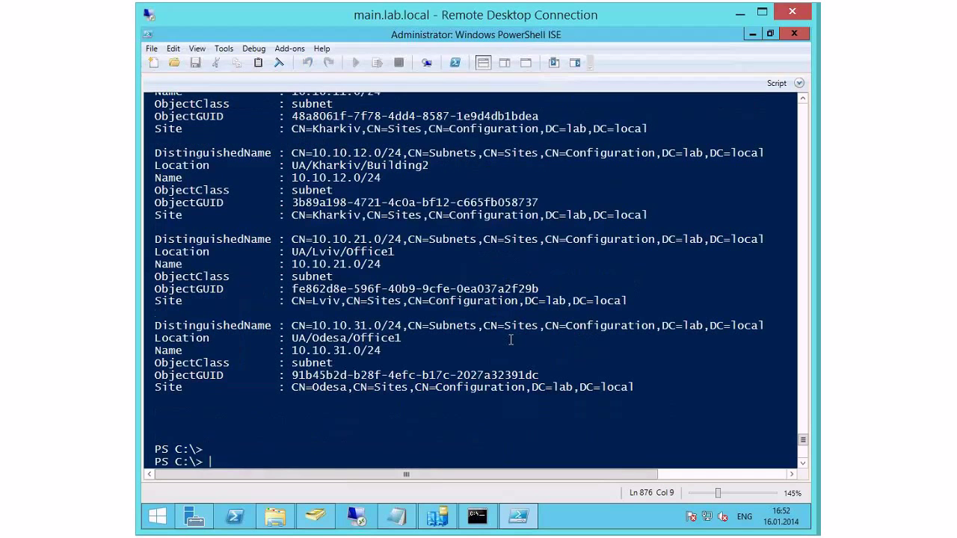
key(Up)
text(|)
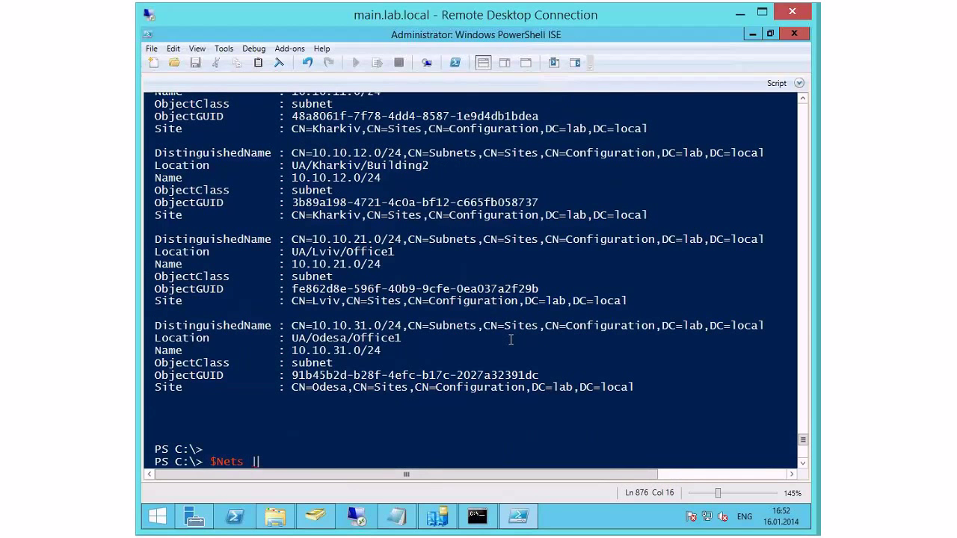
text(ft)
key(Return)
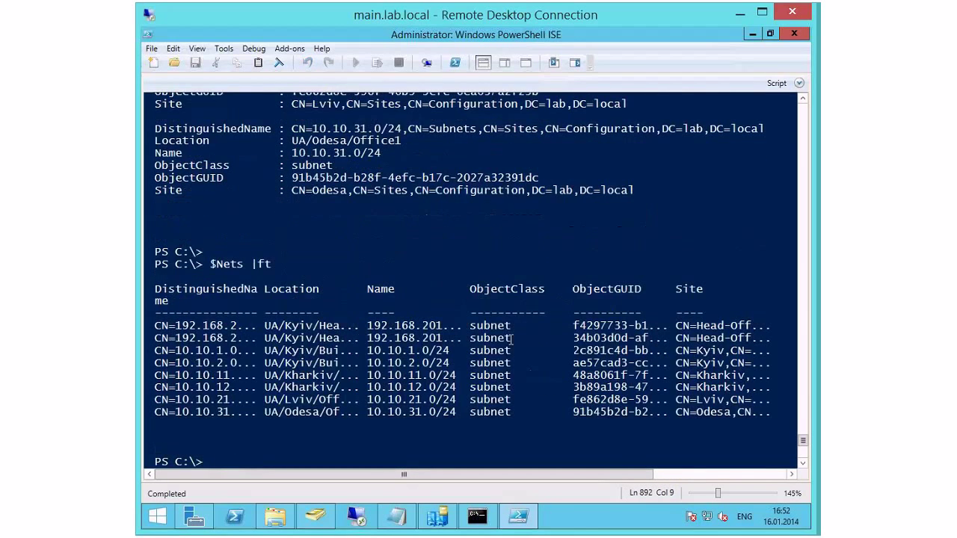
Step: Start a New-ADReplicationSubnet command, then discard it unfinished
text(new-)
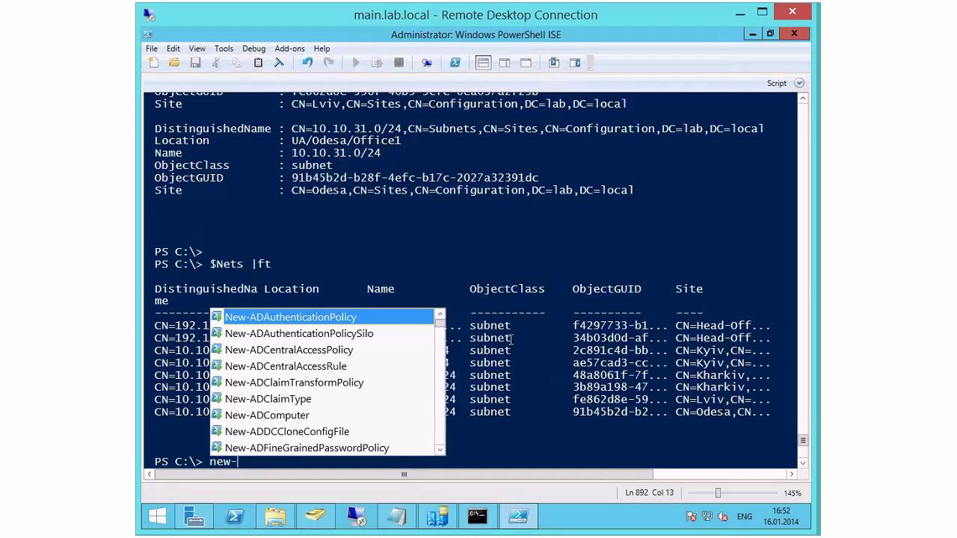
text(ad)
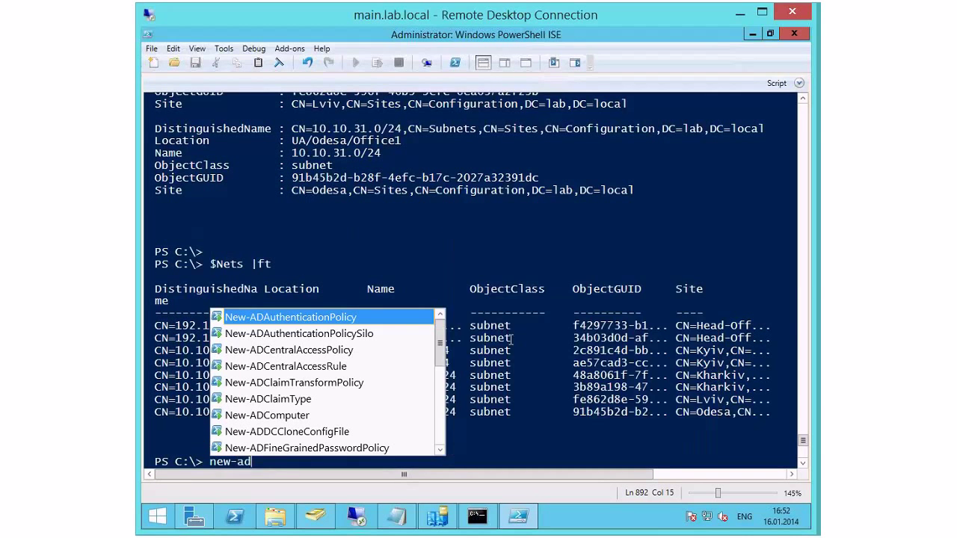
text(re)
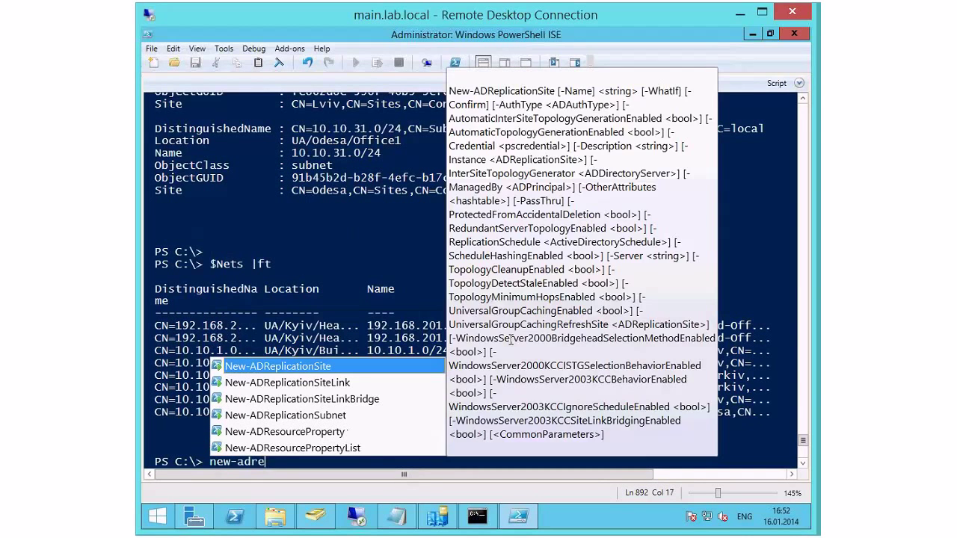
key(Down)
key(Down)
key(Down)
key(Return)
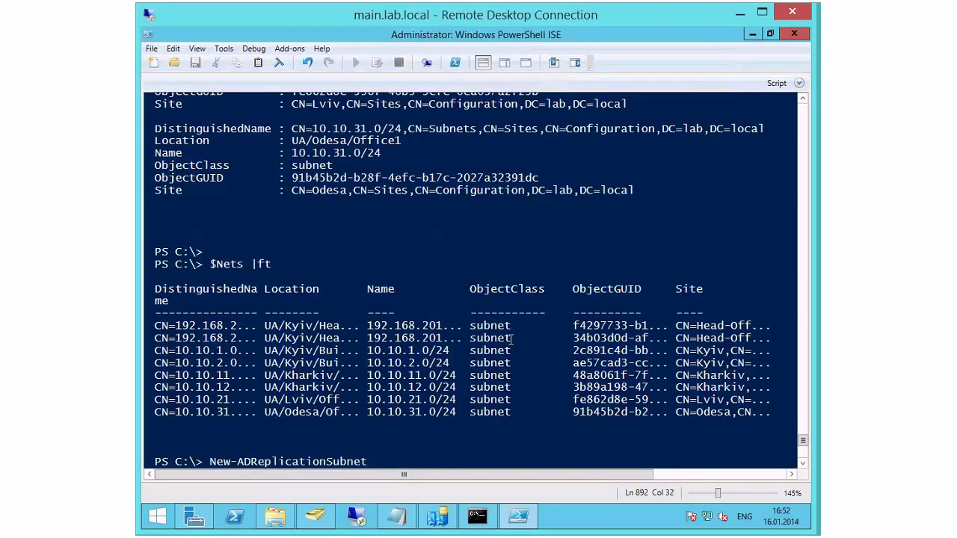
key(Escape)
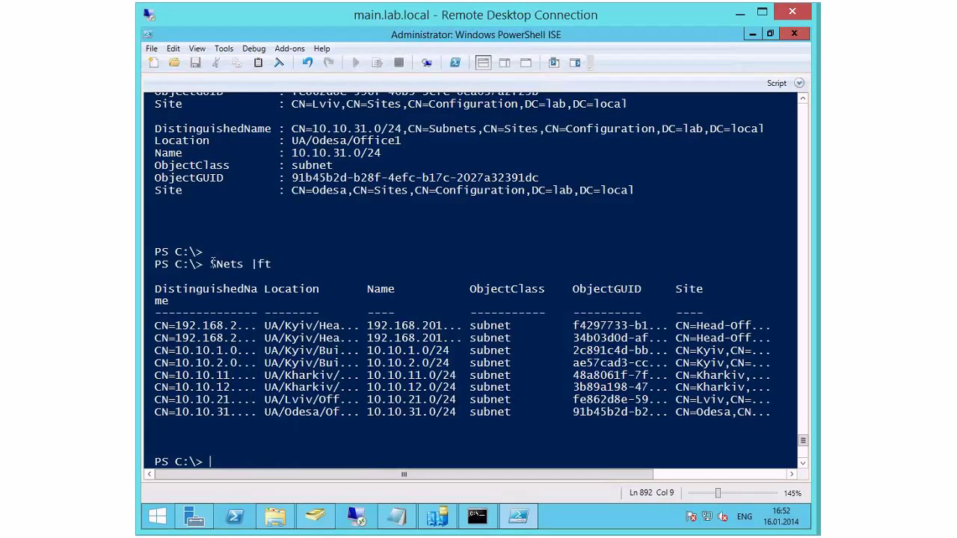
Step: Highlight $Nets and rows of the subnet table, clear the selection and minimize PowerShell ISE
drag(209, 263, 243, 263)
drag(161, 338, 430, 337)
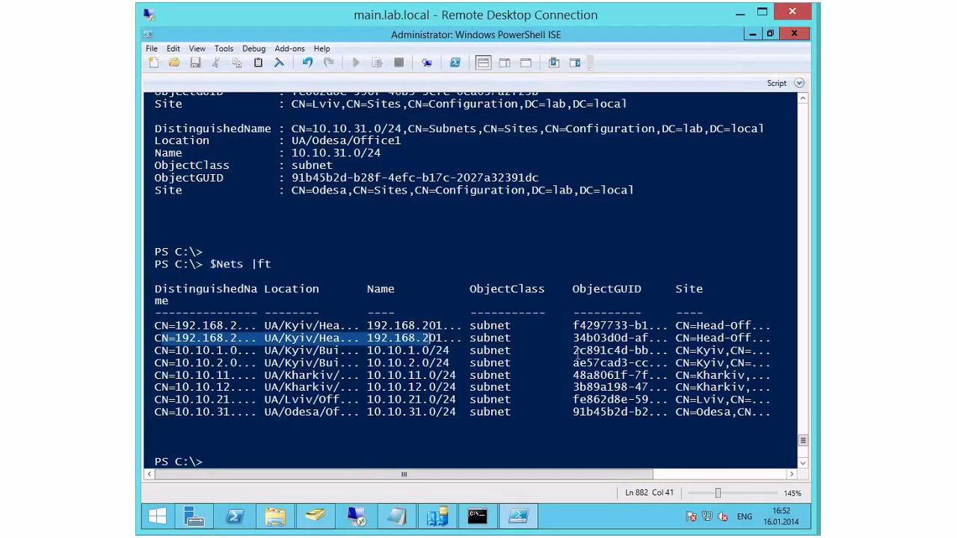
drag(576, 358, 577, 358)
click(594, 399)
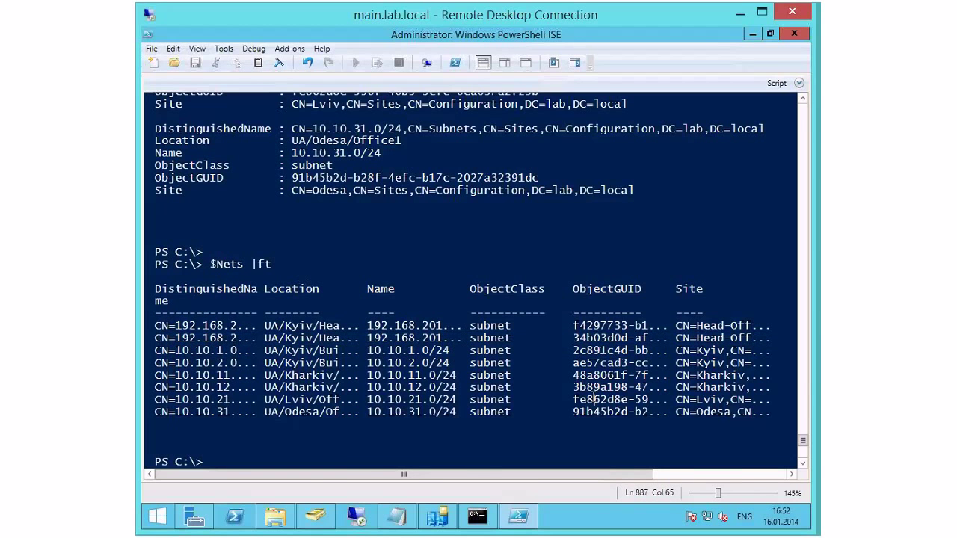
click(751, 33)
Step: Minimize the open windows and launch Active Directory Administrative Center from Server Manager Tools
click(750, 118)
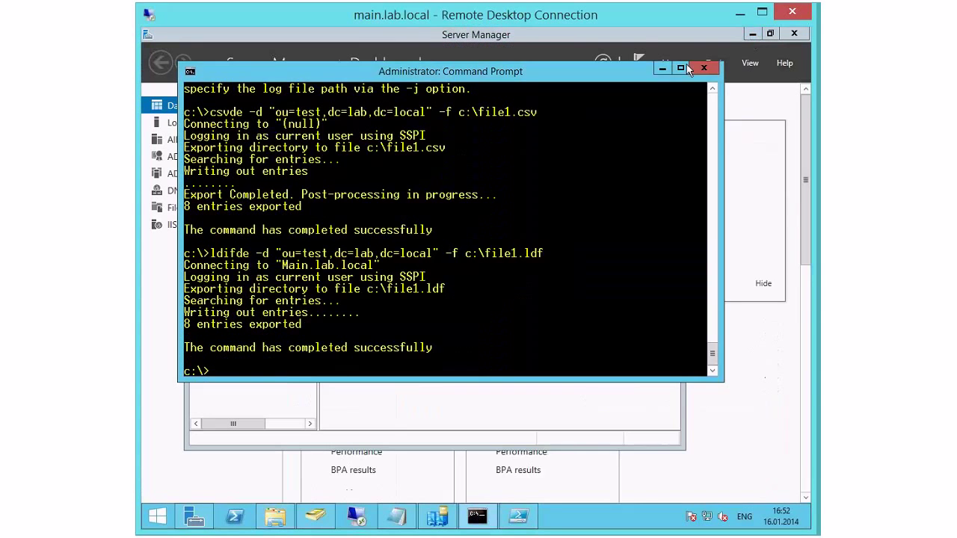
click(661, 82)
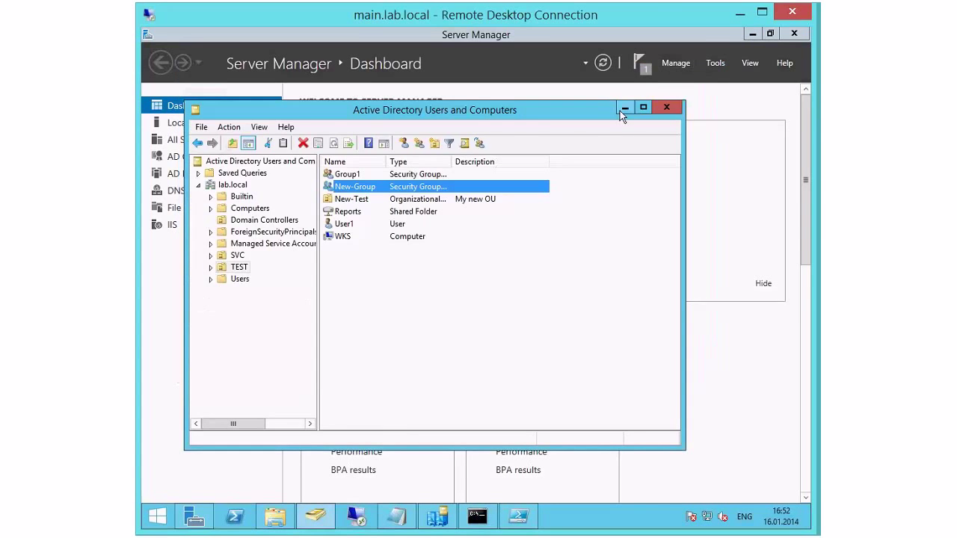
click(622, 109)
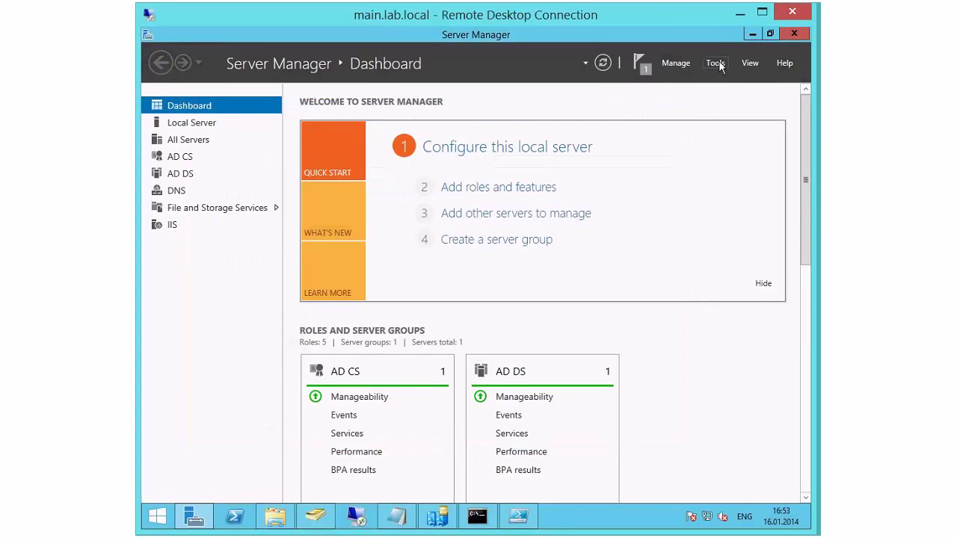
click(715, 63)
click(650, 79)
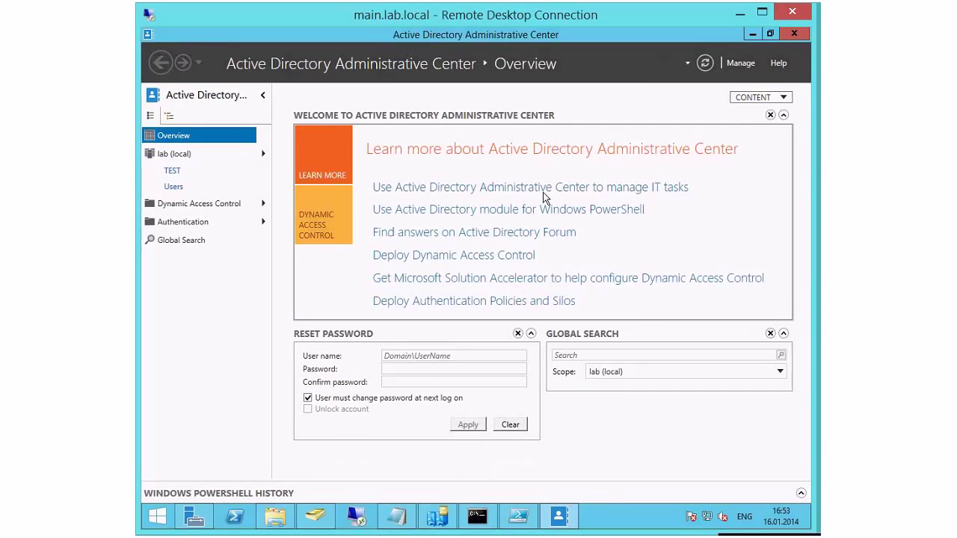
Step: Navigate into lab (local) and open the TEST organizational unit
click(172, 155)
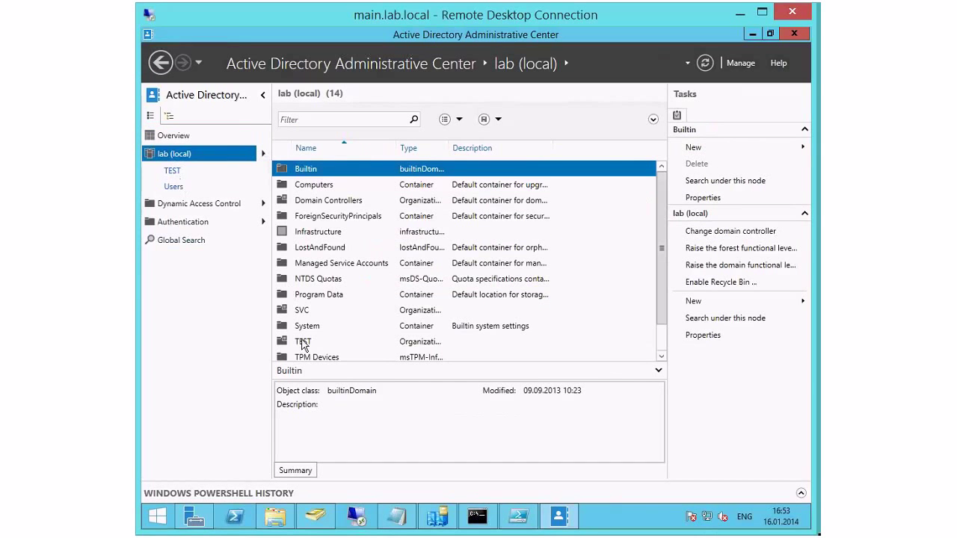
double_click(303, 342)
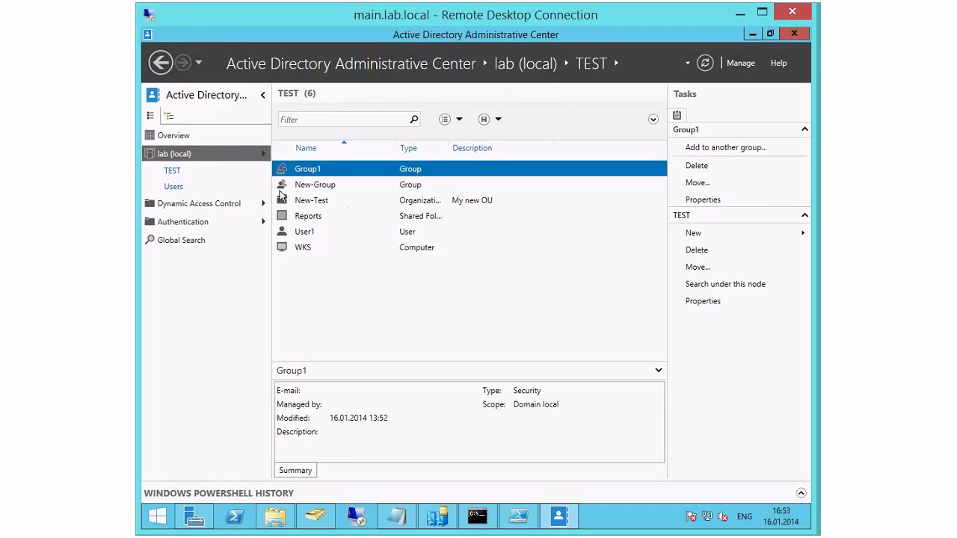
click(312, 517)
click(309, 517)
Step: Filter the TEST list by 'user' and bring up the Add criteria options
click(372, 118)
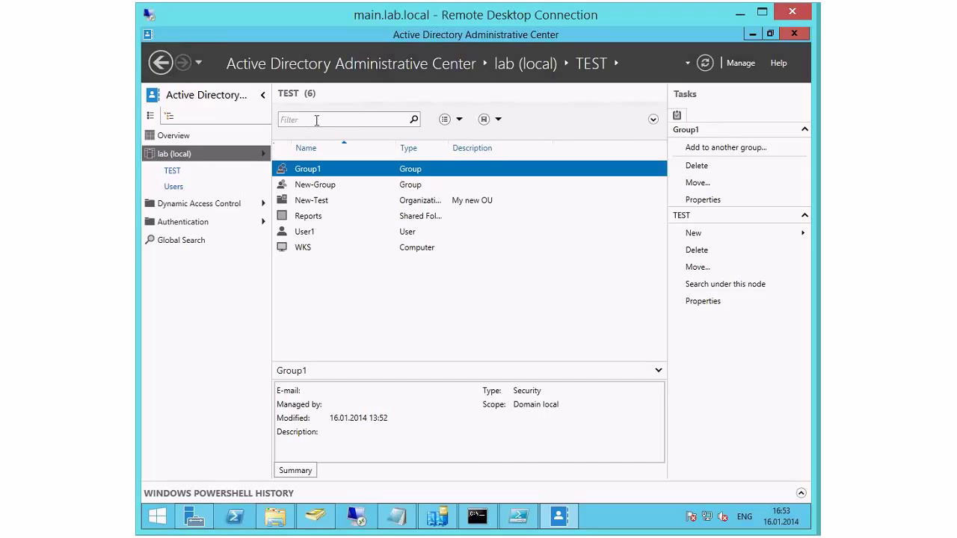
text(user)
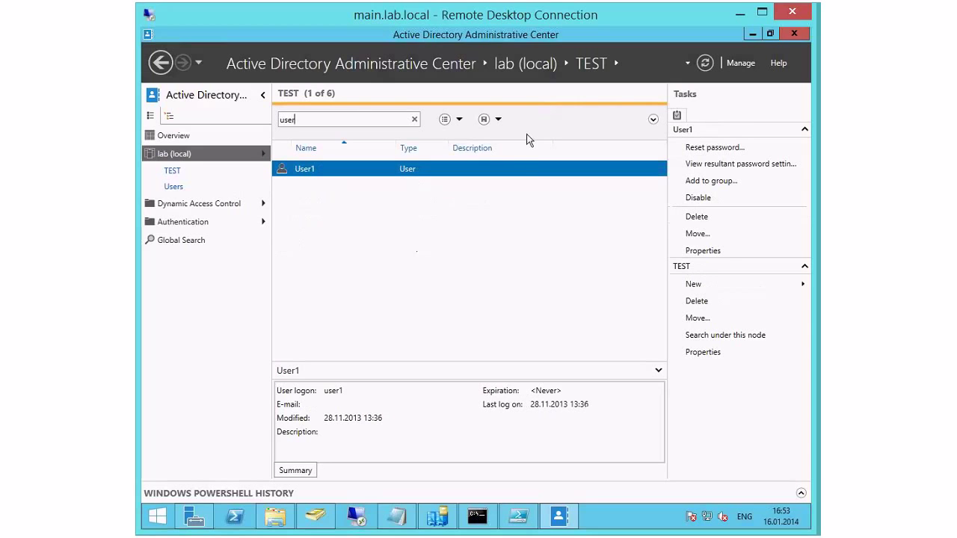
click(457, 121)
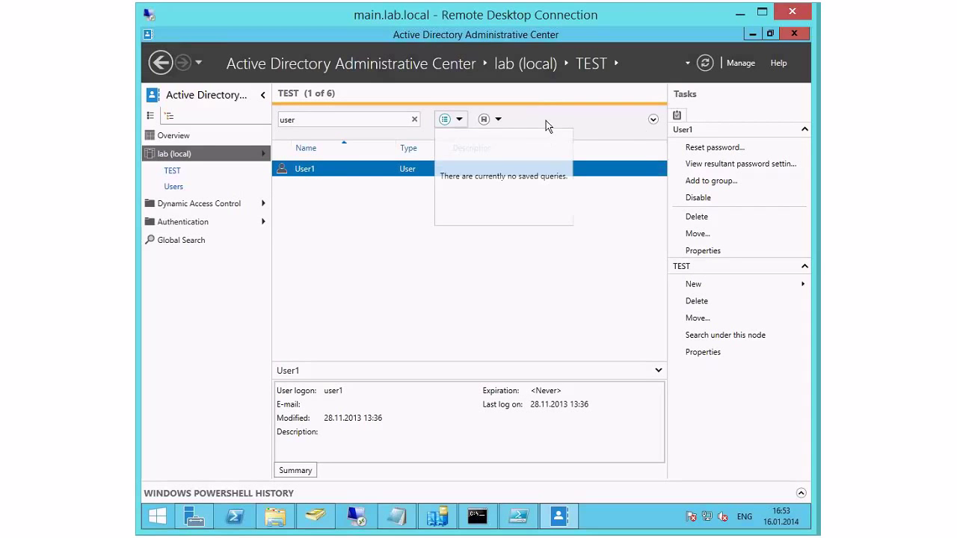
click(653, 121)
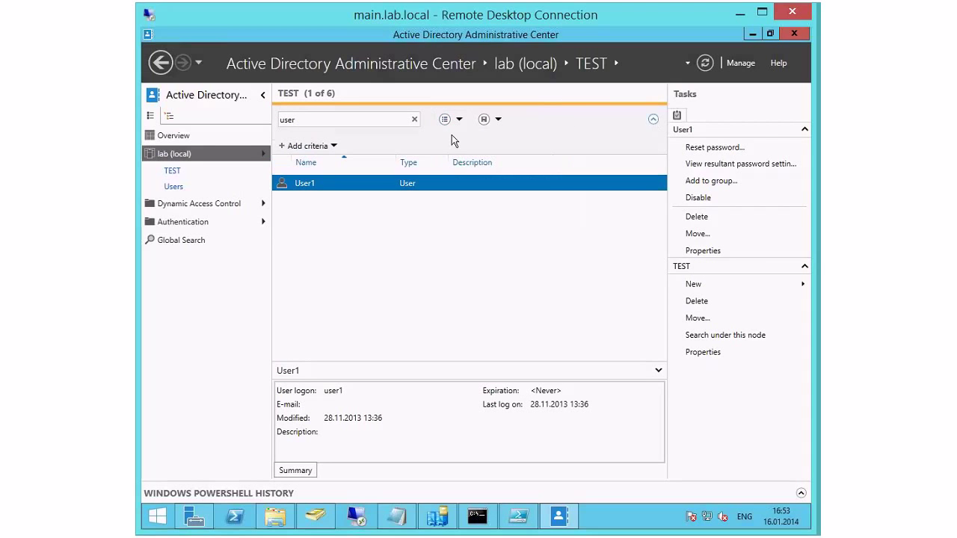
click(334, 146)
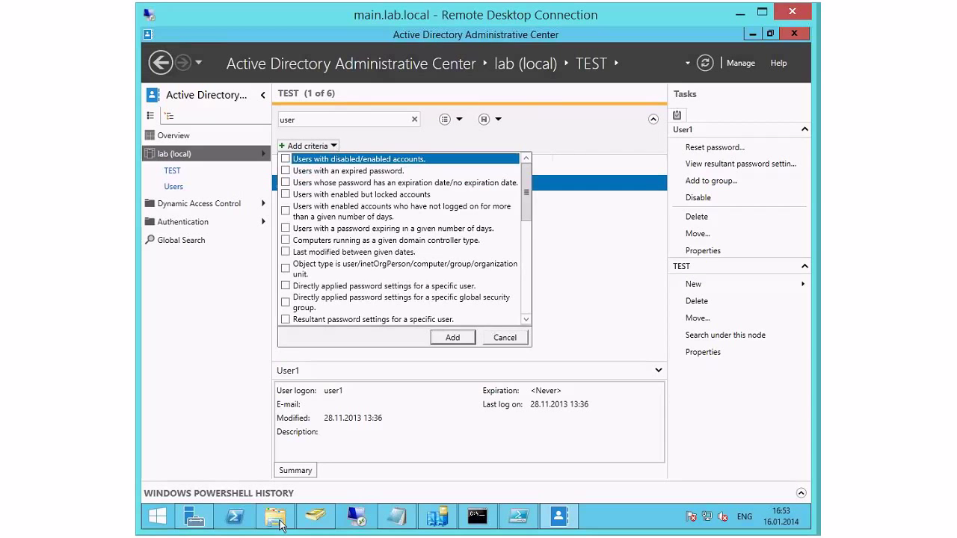
Step: In Users and Computers, open the advanced Find Users, Contacts, and Groups field list for lab.local
click(315, 518)
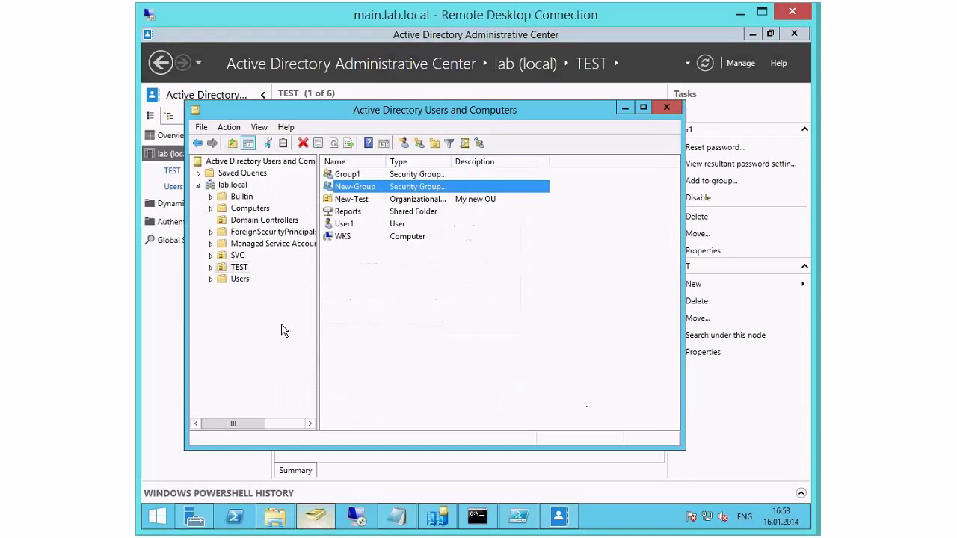
key(BackSpace)
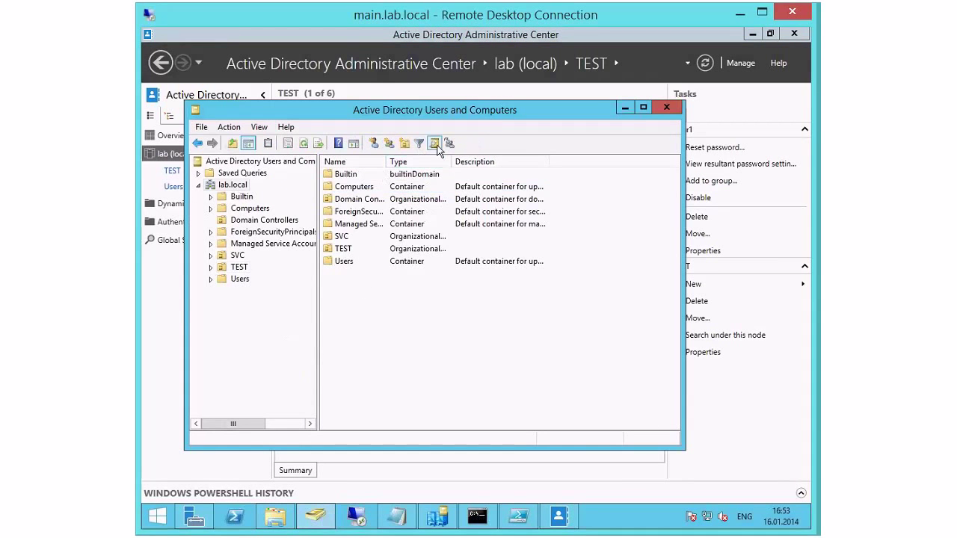
click(436, 144)
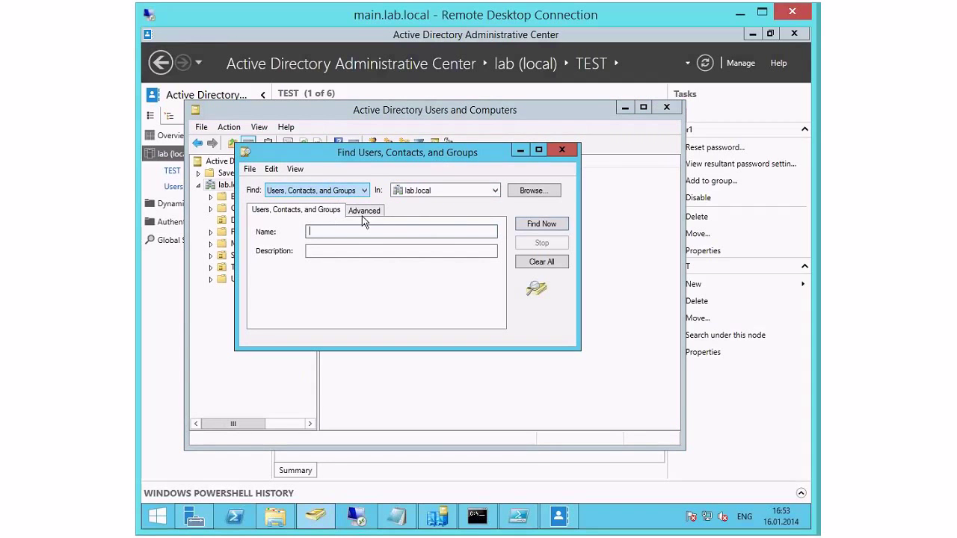
click(364, 211)
click(277, 232)
mouse_move(296, 251)
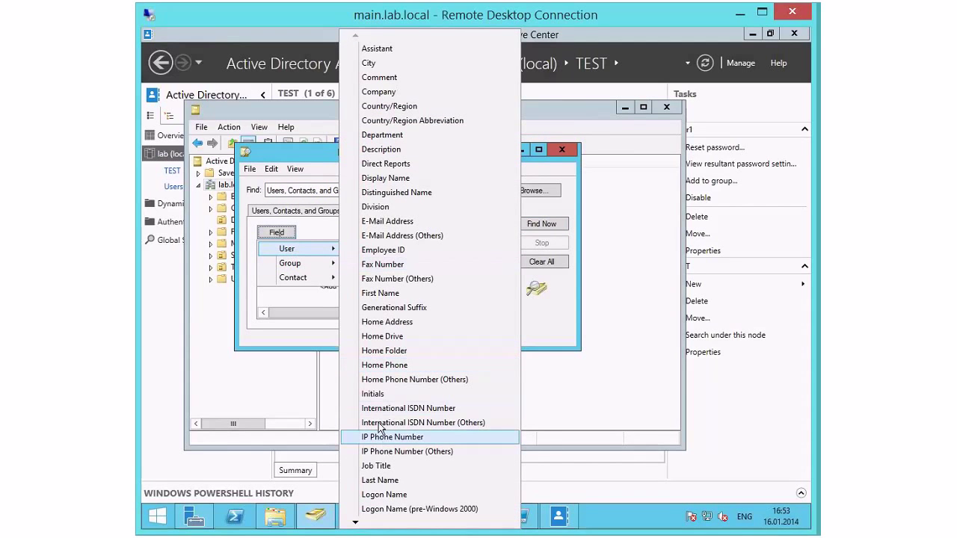
Step: Close the find dialog and the Active Directory Users and Computers console
click(530, 147)
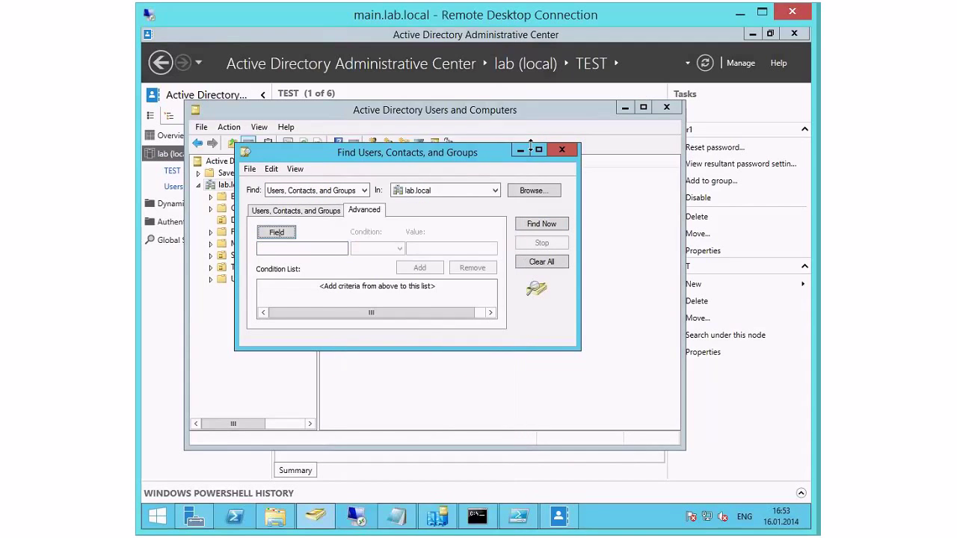
click(561, 150)
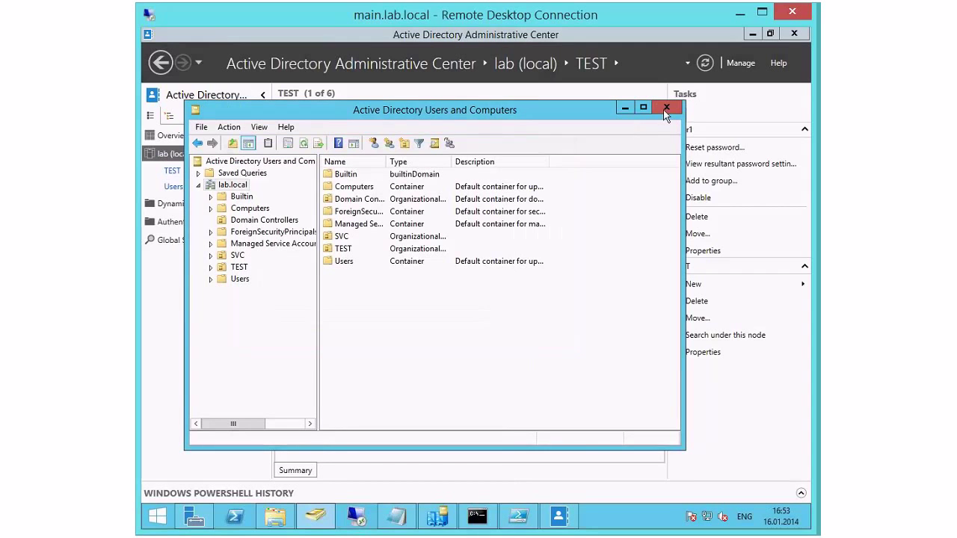
click(665, 110)
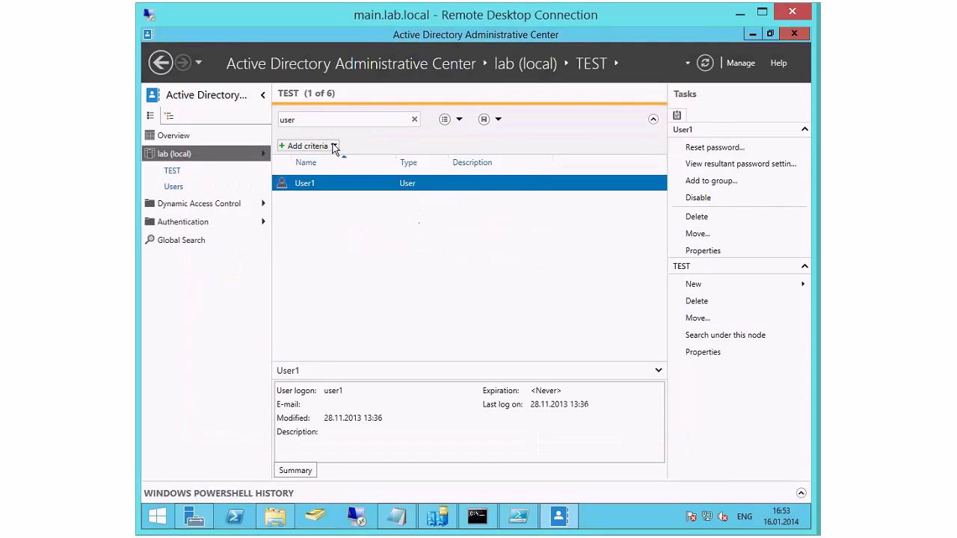
Step: Add the criterion for enabled users who have not logged on for a number of days
click(334, 146)
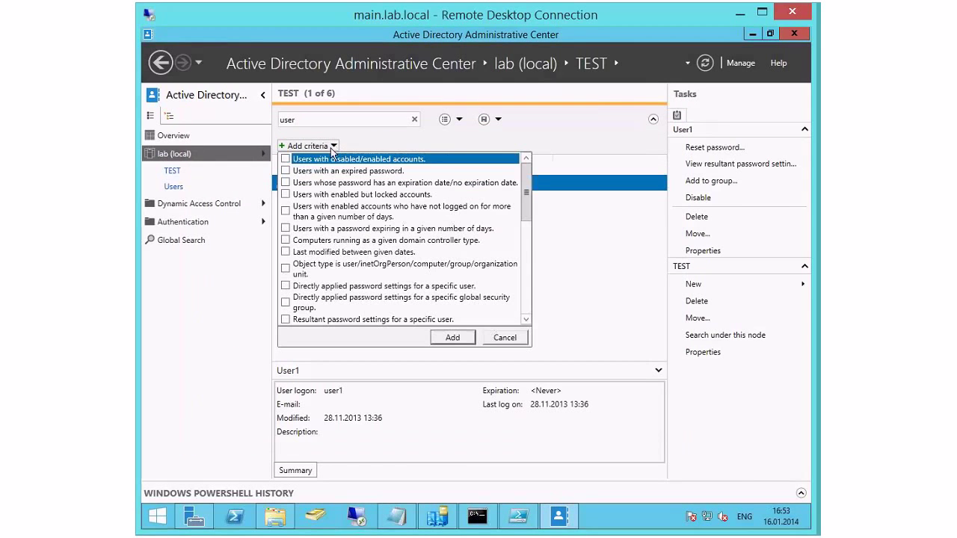
click(286, 229)
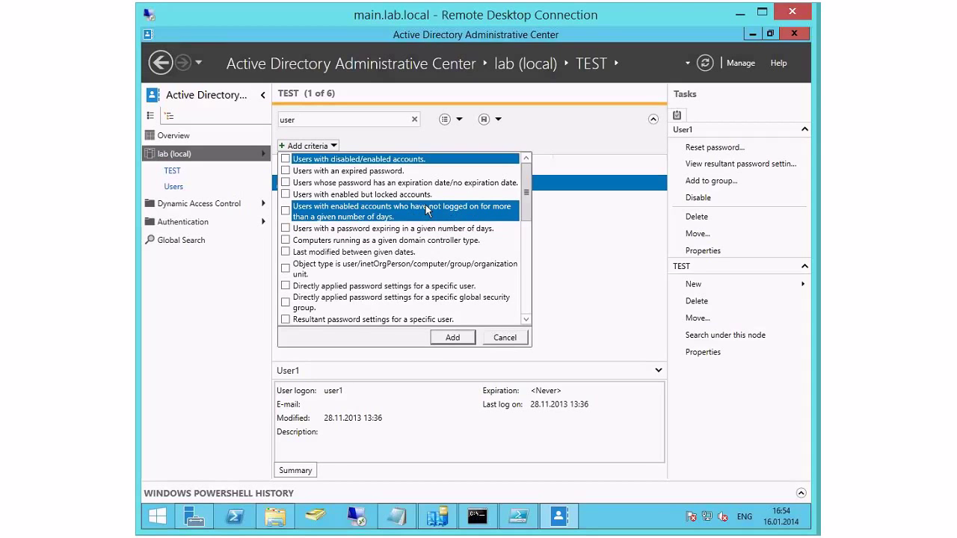
click(285, 210)
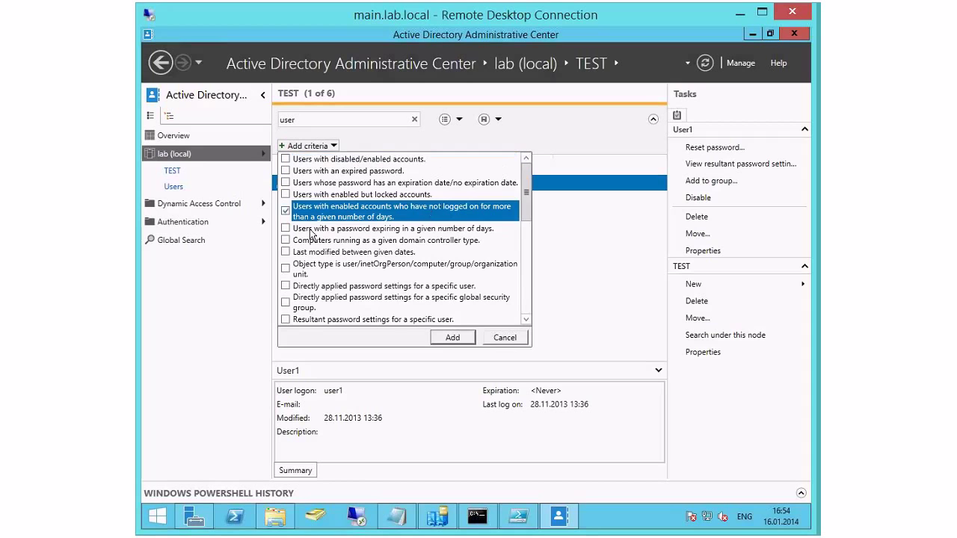
click(447, 340)
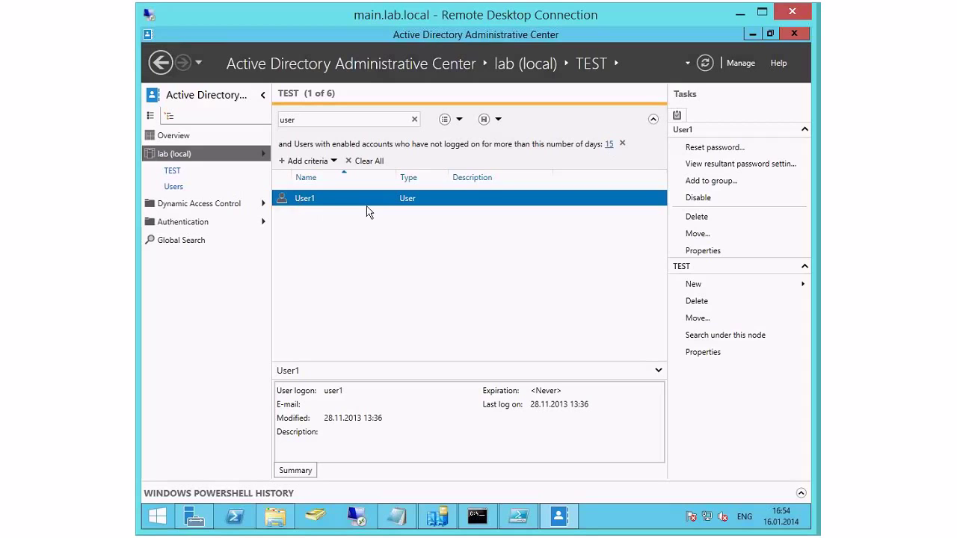
Step: Set the inactivity threshold to 30 days, after briefly trying 60
click(610, 145)
click(611, 166)
click(609, 144)
click(608, 181)
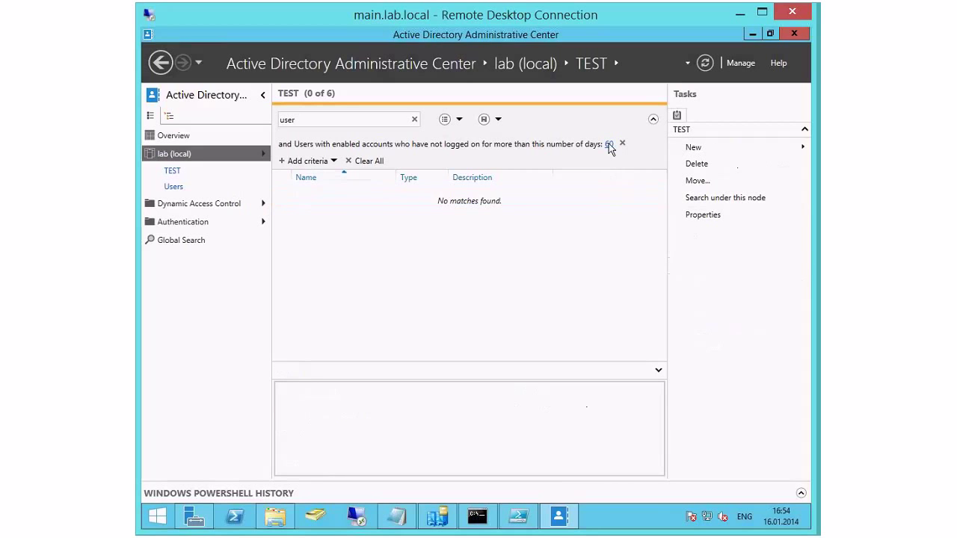
click(608, 144)
click(613, 170)
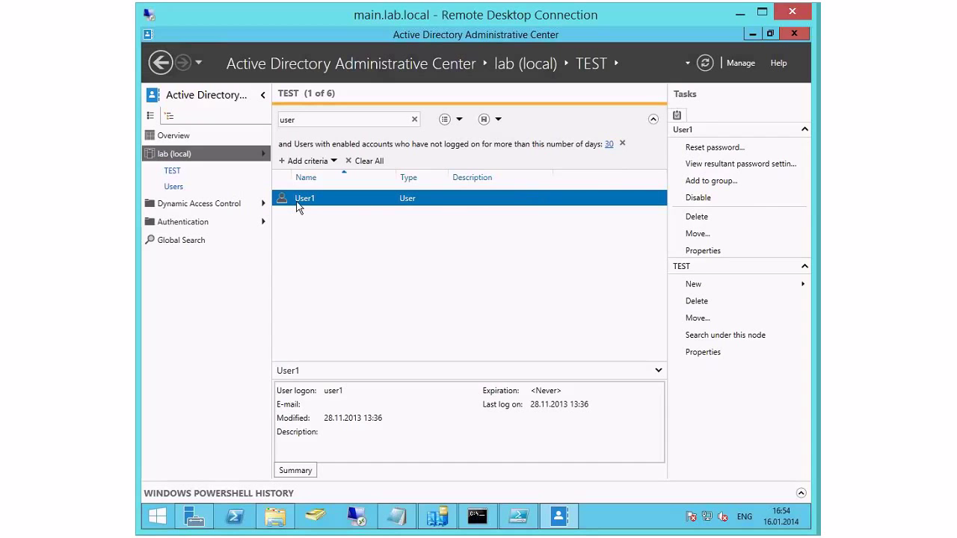
Step: Consider an expired-password criterion, then cancel without adding it
click(324, 162)
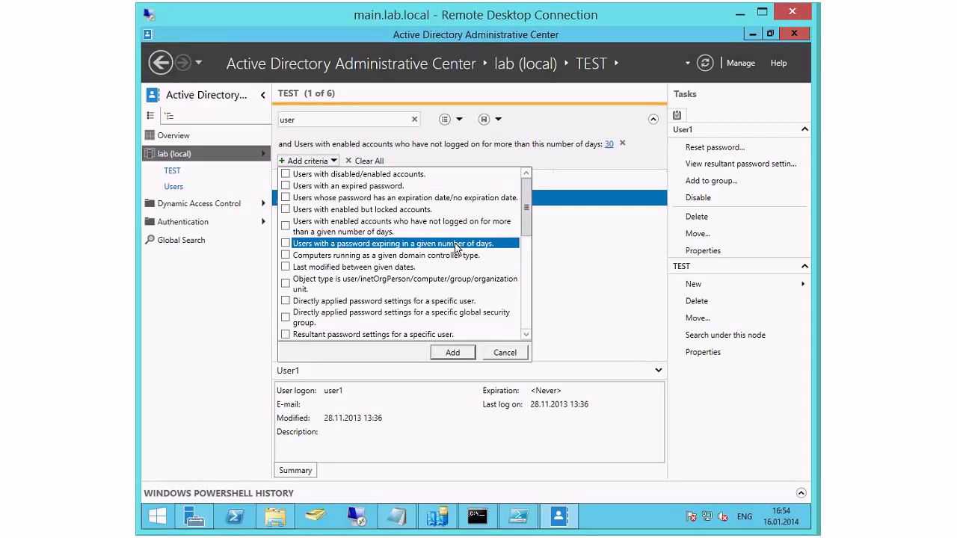
click(296, 186)
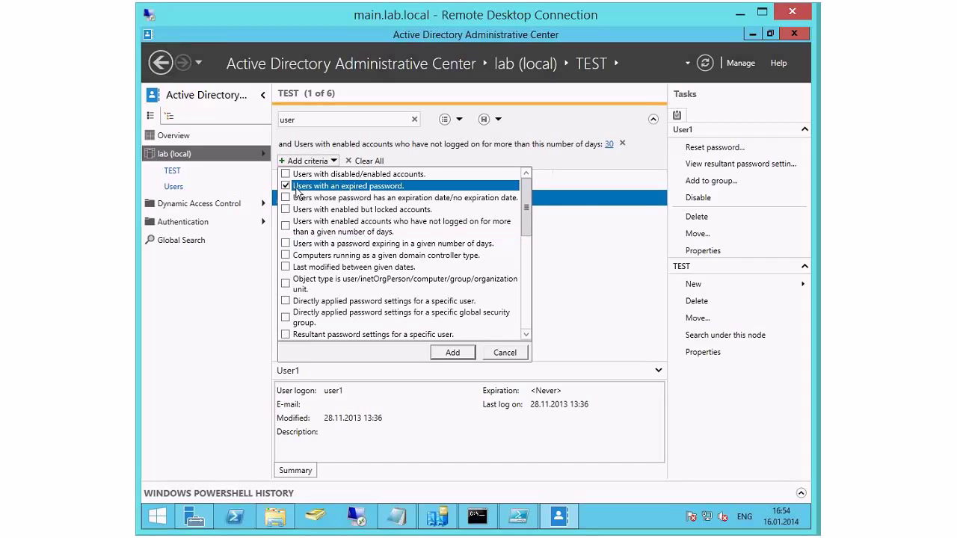
click(504, 352)
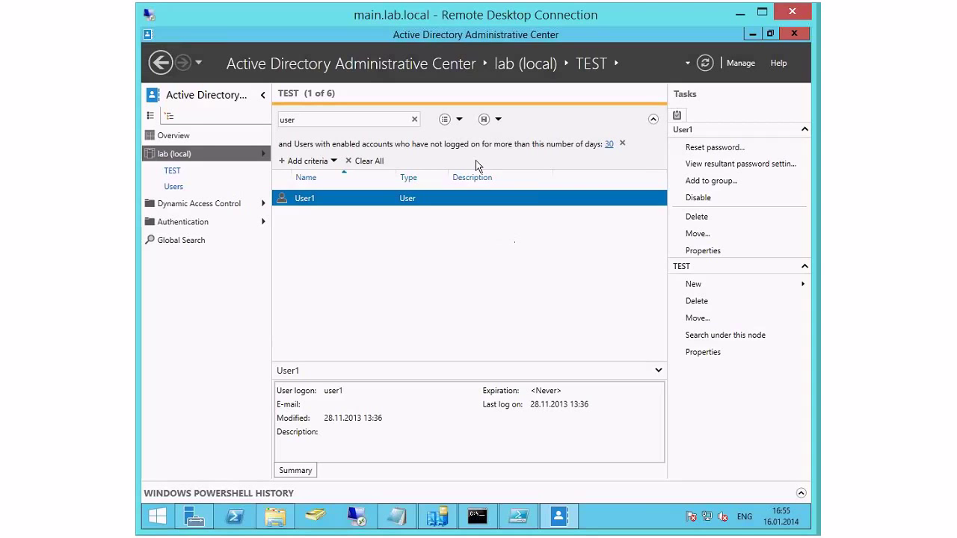
Step: Save the current search as query test1 and load it from saved queries
click(498, 119)
text(test1)
key(Return)
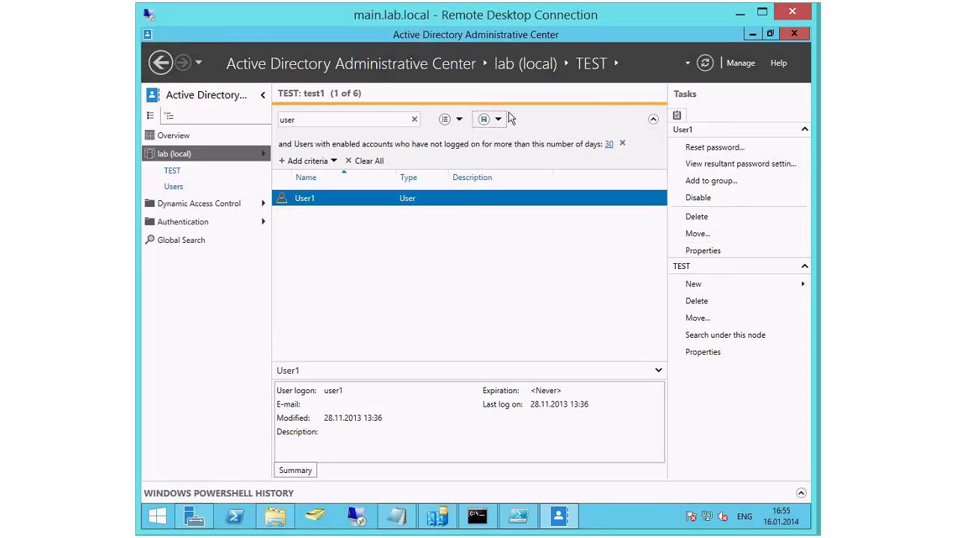
click(459, 121)
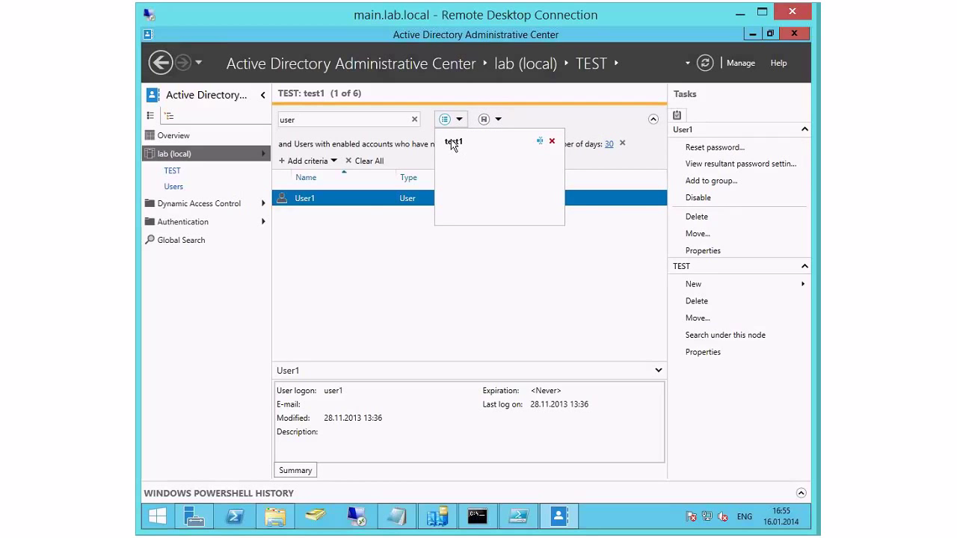
click(450, 139)
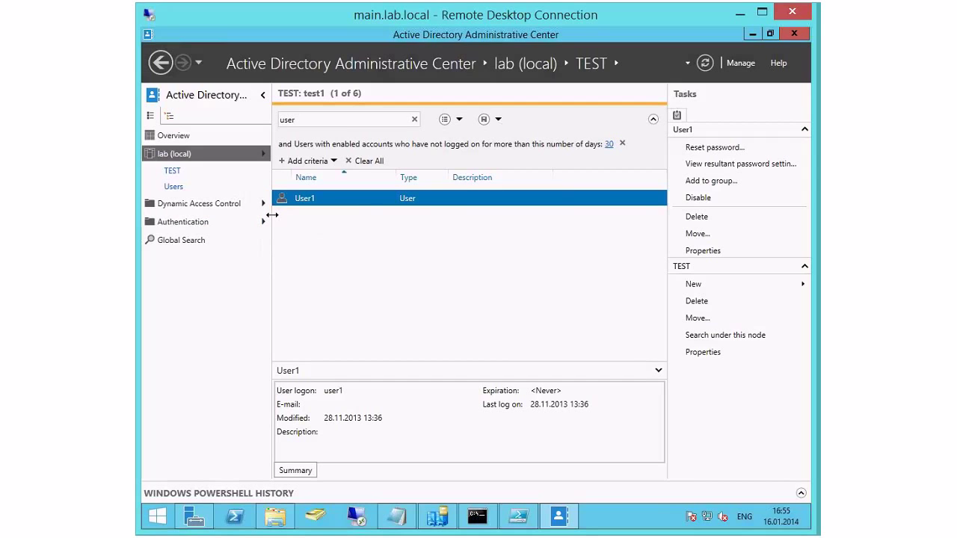
Step: Collapse and re-expand the User1 preview, then dismiss the TEST context menu
click(289, 372)
click(312, 470)
right_click(334, 300)
mouse_move(374, 312)
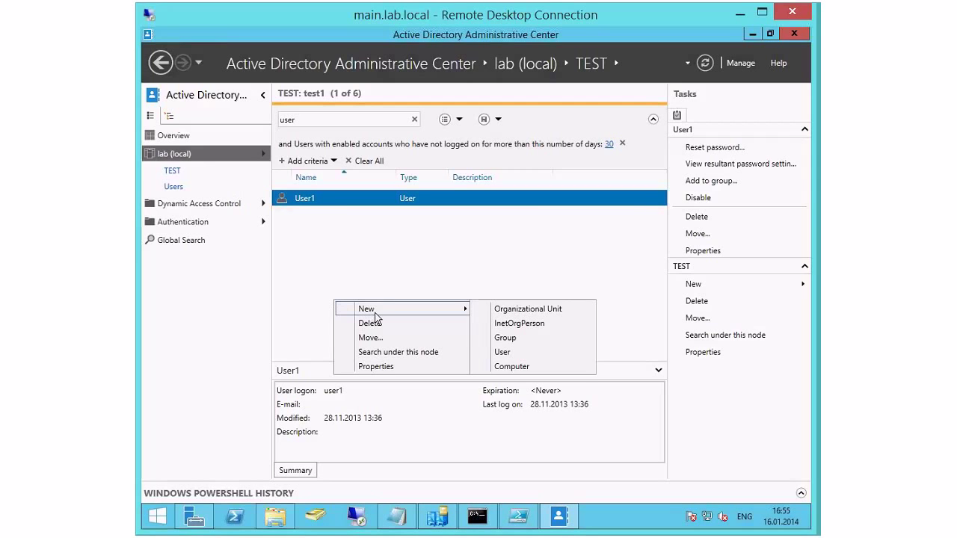
click(387, 265)
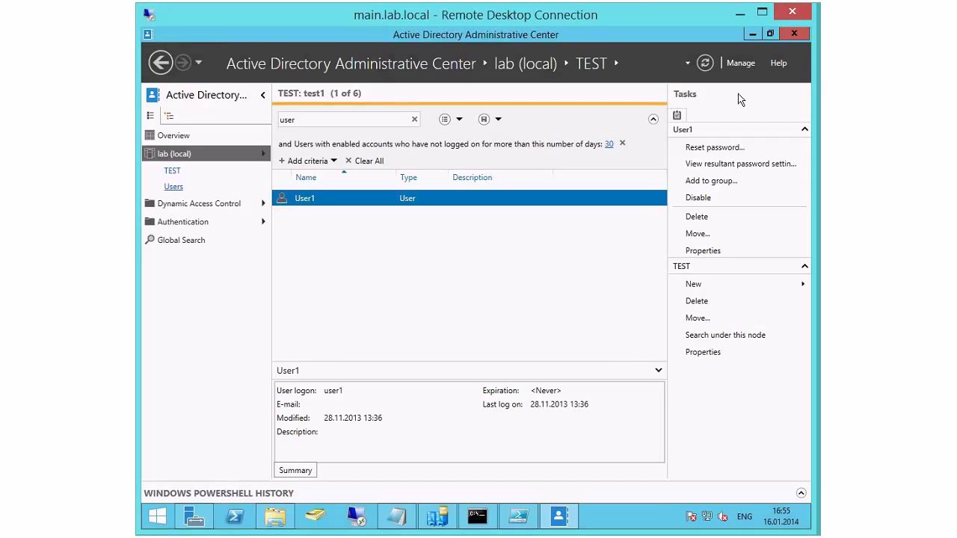
click(740, 64)
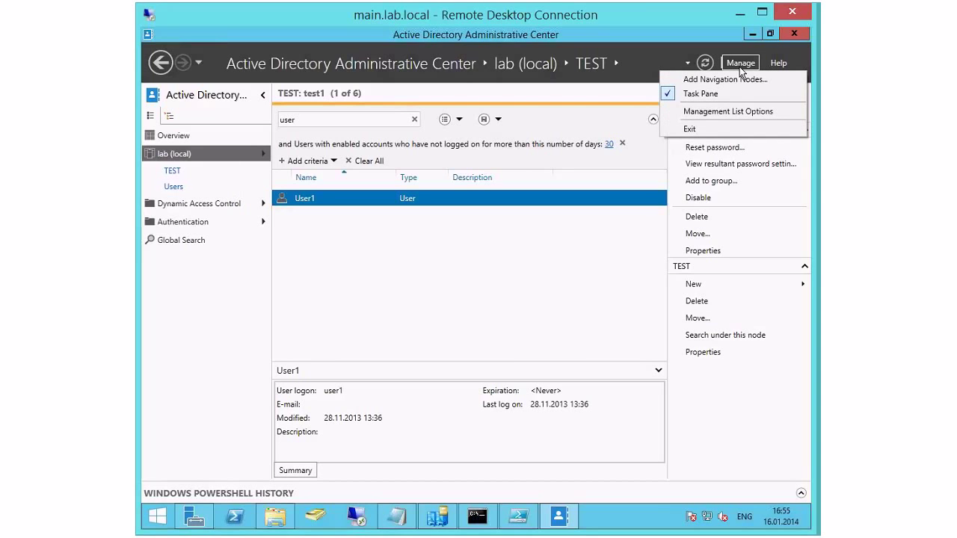
click(701, 95)
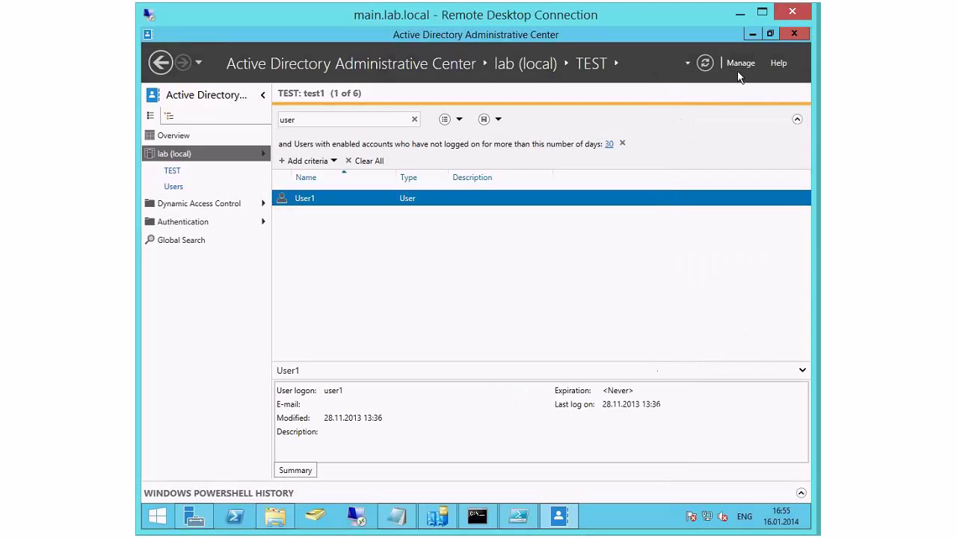
click(740, 62)
click(709, 95)
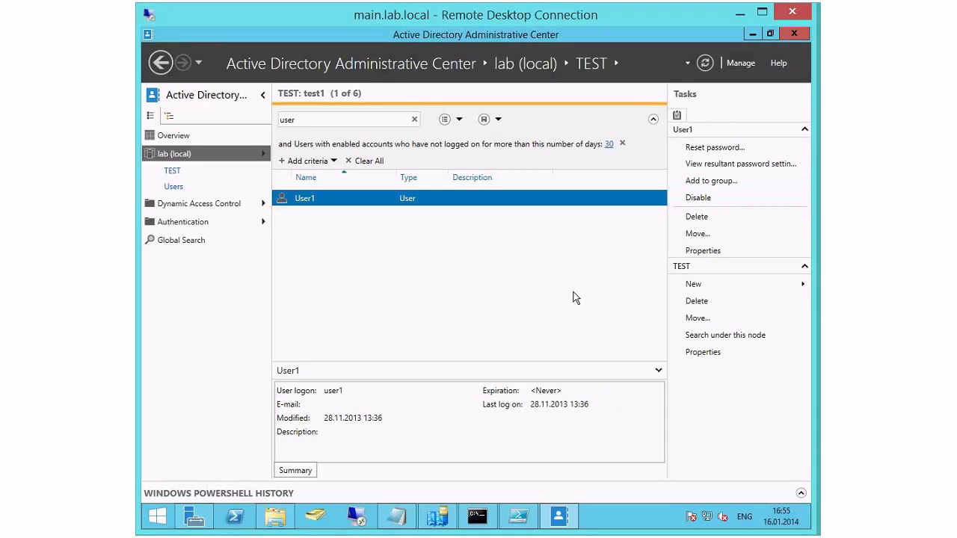
click(738, 64)
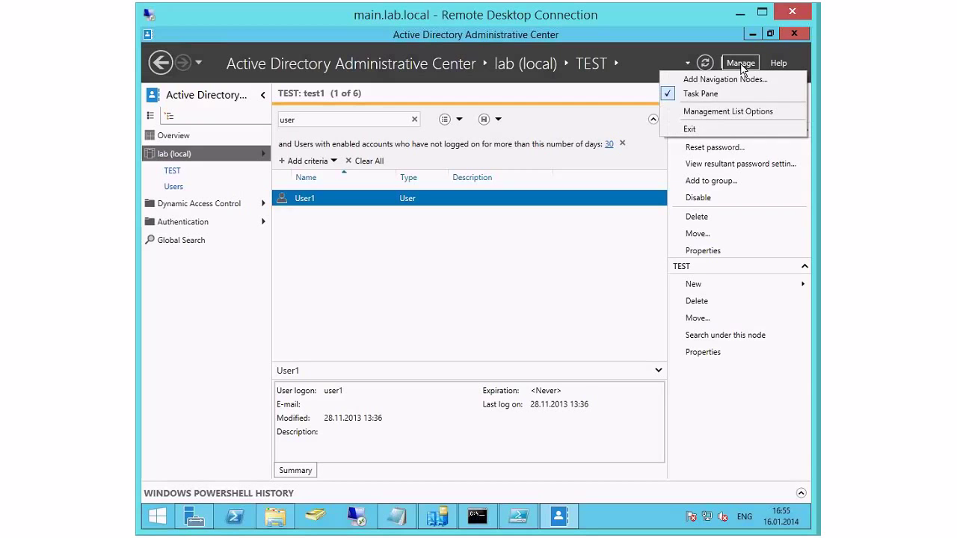
click(714, 112)
click(588, 349)
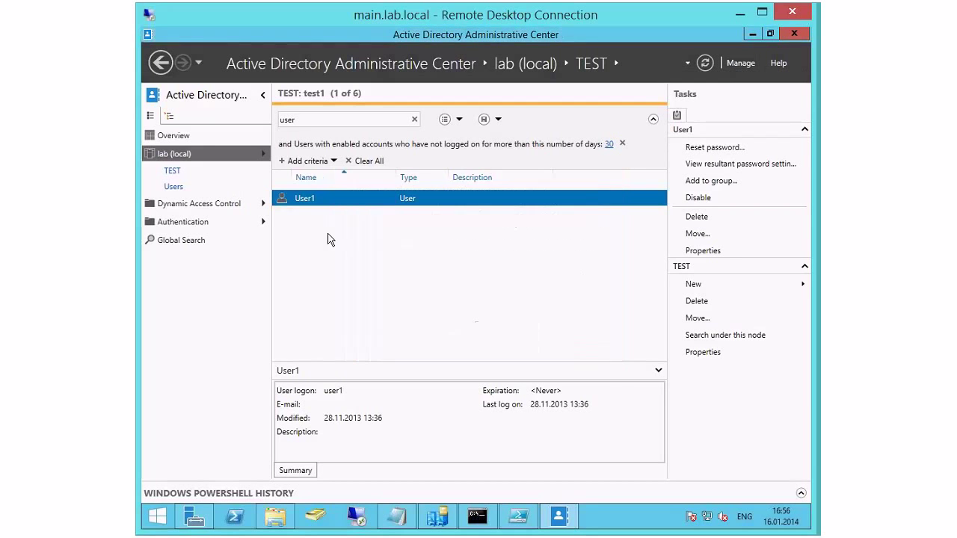
Step: Open the PowerShell History pane, clear the 'user' filter and start a task named Task1
click(244, 493)
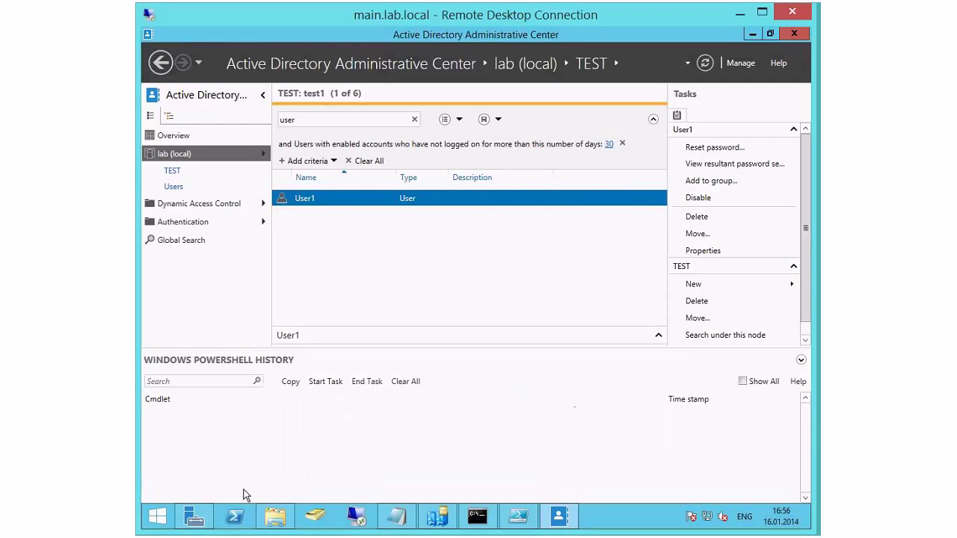
click(800, 361)
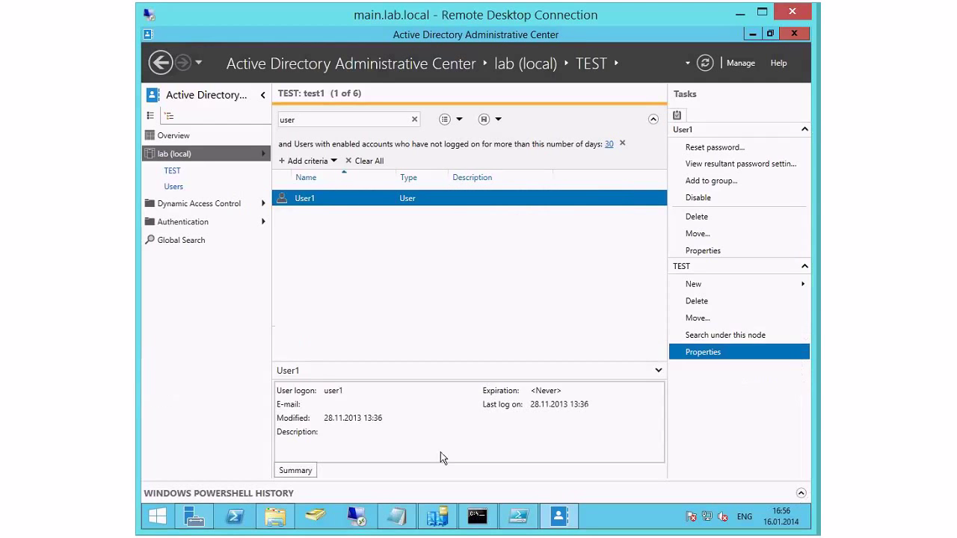
click(208, 495)
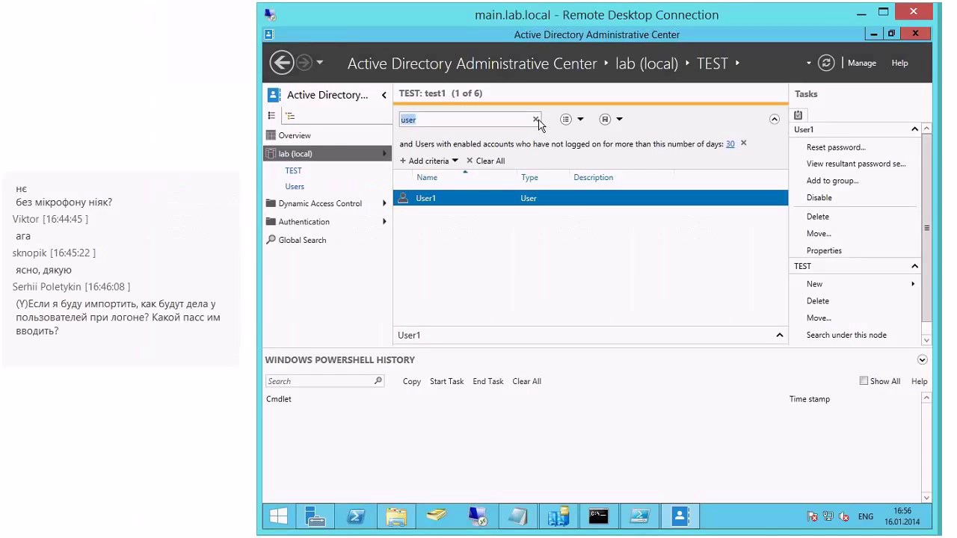
click(416, 121)
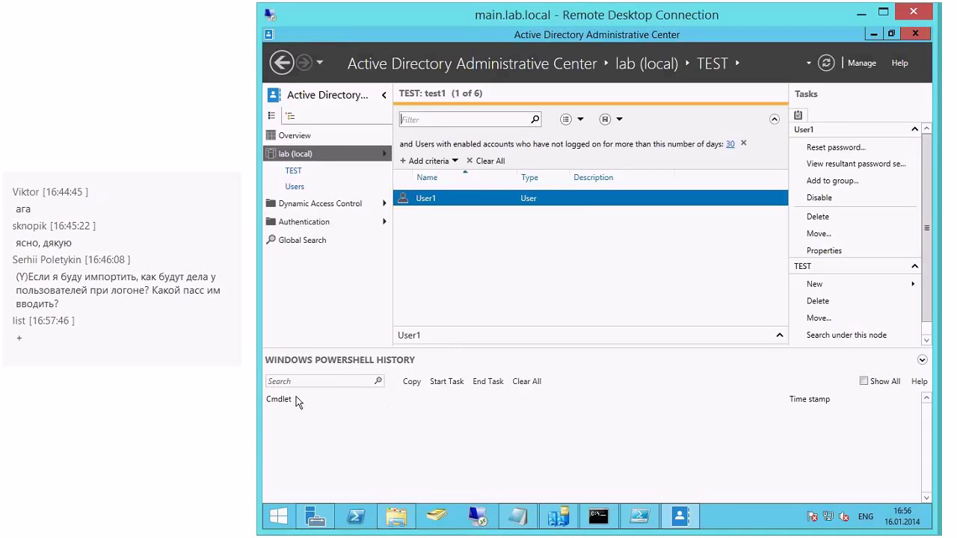
click(452, 383)
text(Task1)
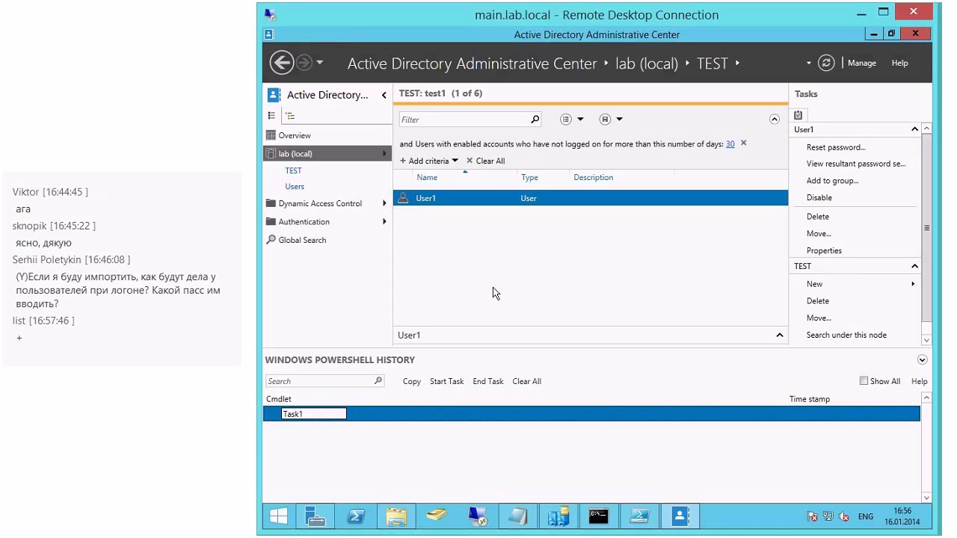
Step: Create a new user in TEST named User125 with logon name user125 and a password
click(822, 288)
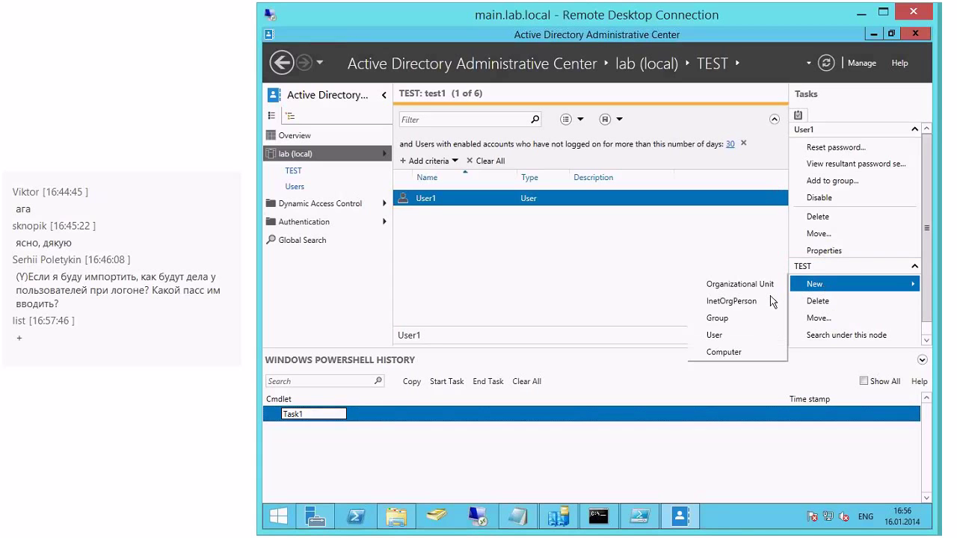
click(718, 335)
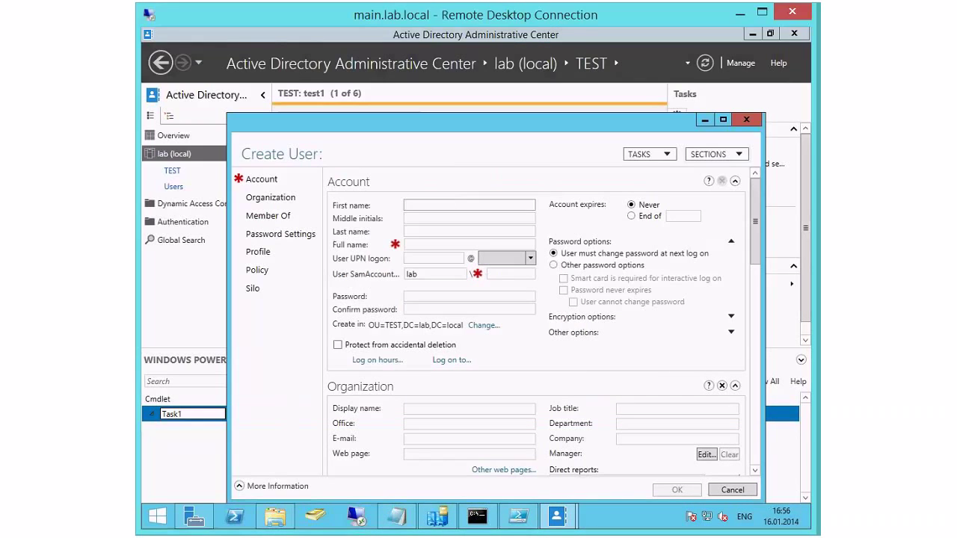
text(User125)
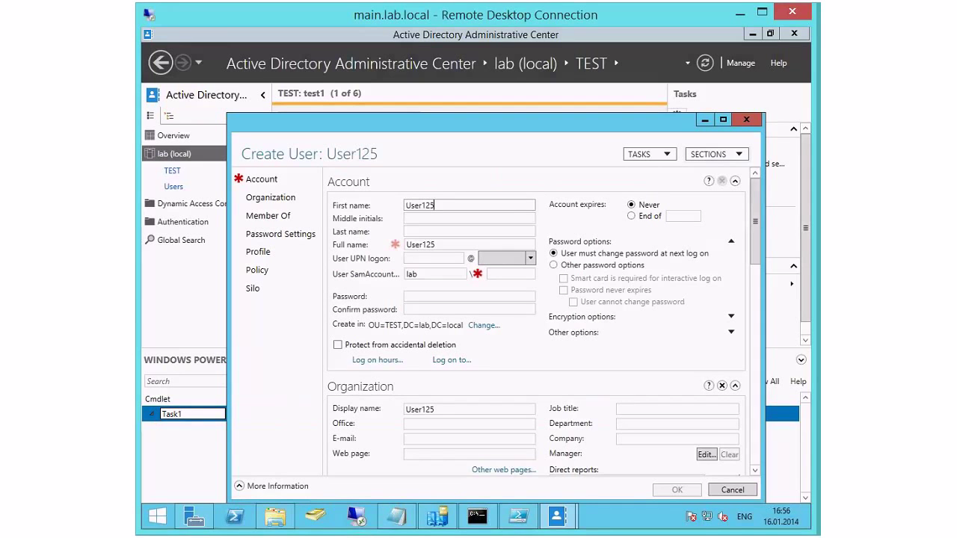
click(431, 258)
text(user125)
click(439, 298)
text(Pa$$)
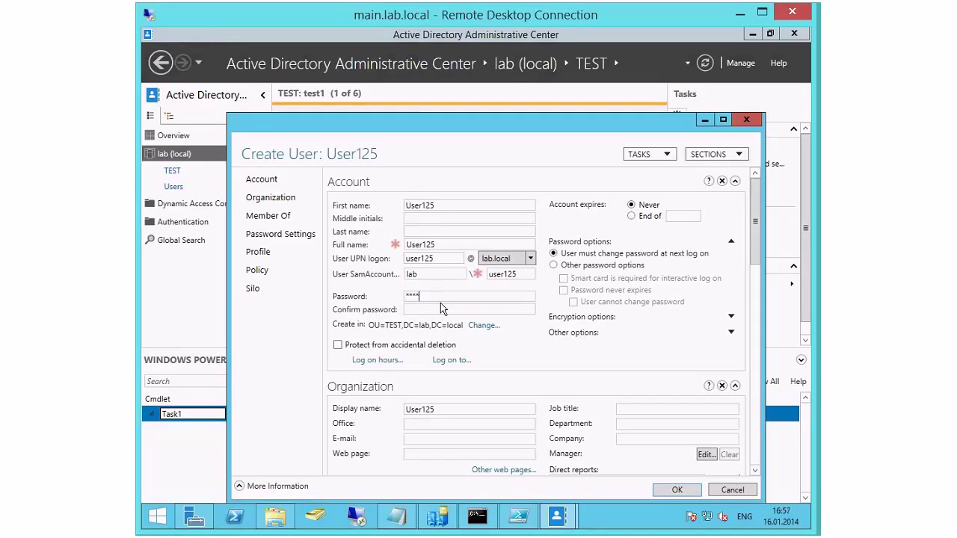
text(w0rdPa$$w0rd)
Step: Replace the rejected password with a complex one, confirm it, and create User125
click(678, 489)
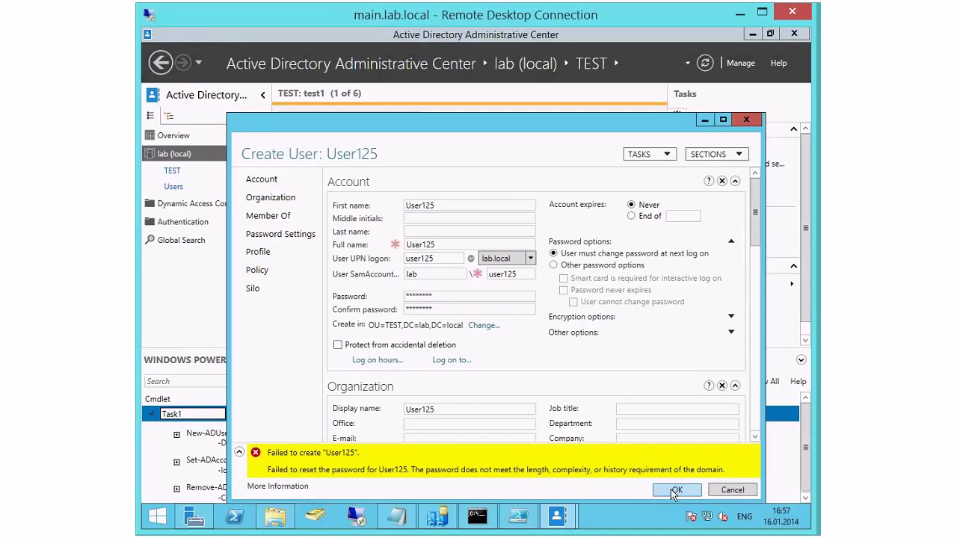
click(674, 489)
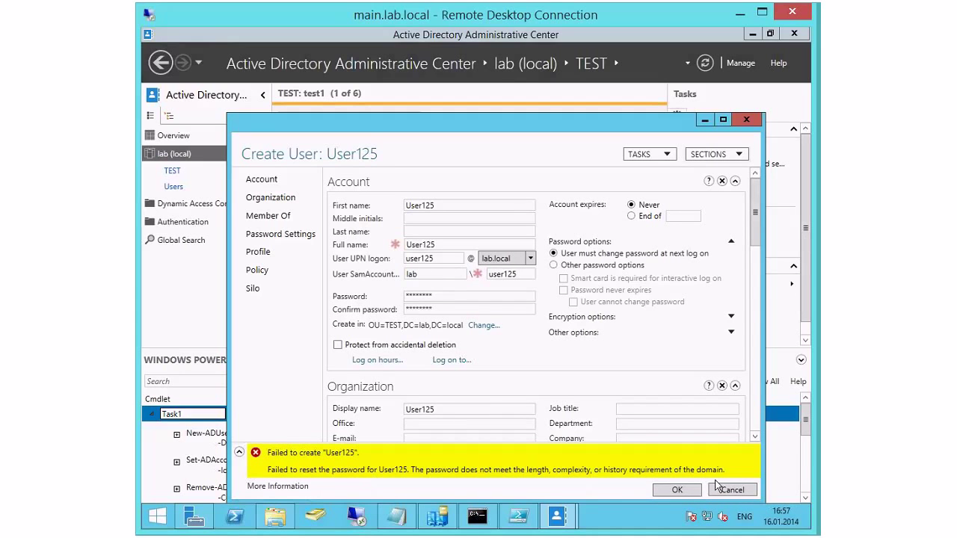
double_click(468, 299)
text(********)
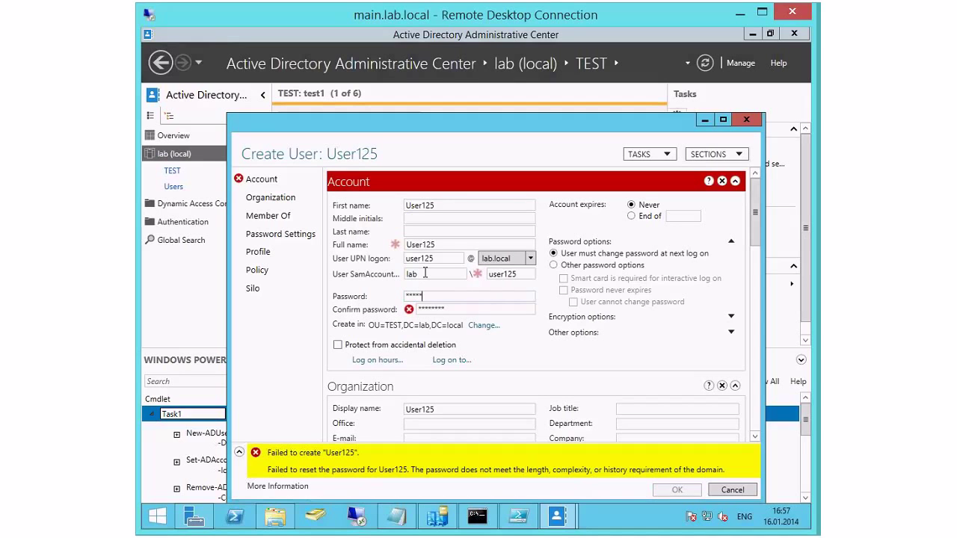
key(Tab)
text(*********)
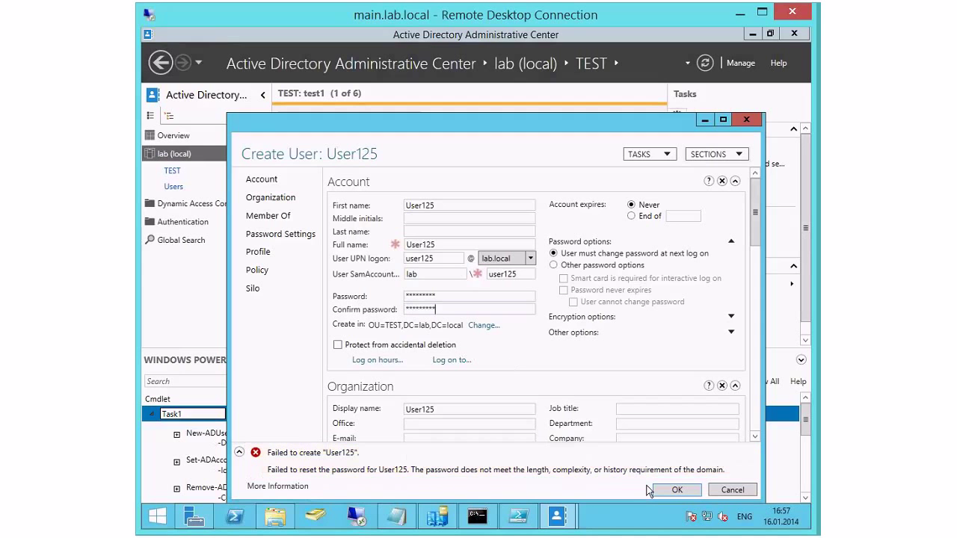
click(667, 491)
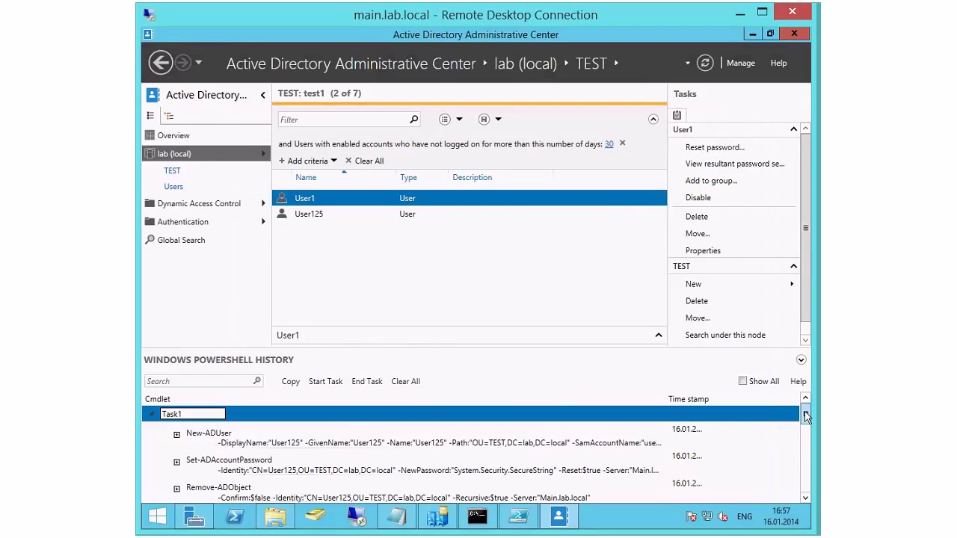
Step: Browse the New-ADUser, Set-ADUser and Set-ADAccountPassword history entries
drag(805, 416, 805, 479)
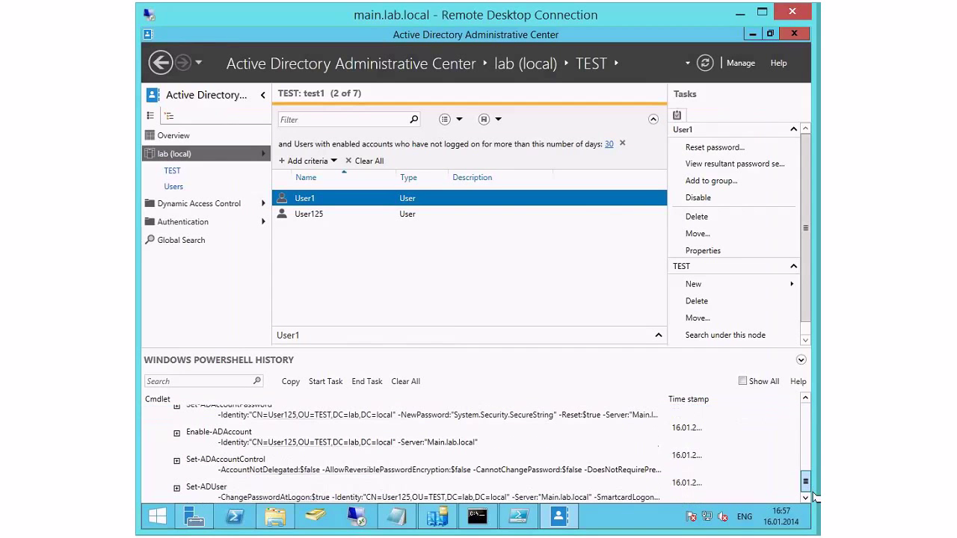
click(352, 499)
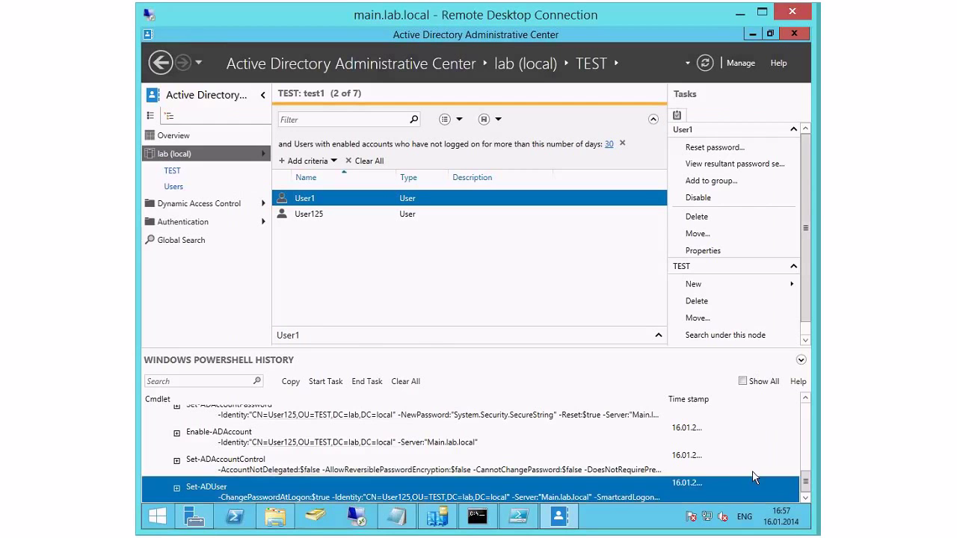
click(807, 456)
scroll(807, 433, down, 1)
scroll(807, 436, up, 1)
scroll(807, 440, down, 1)
scroll(813, 456, up, 1)
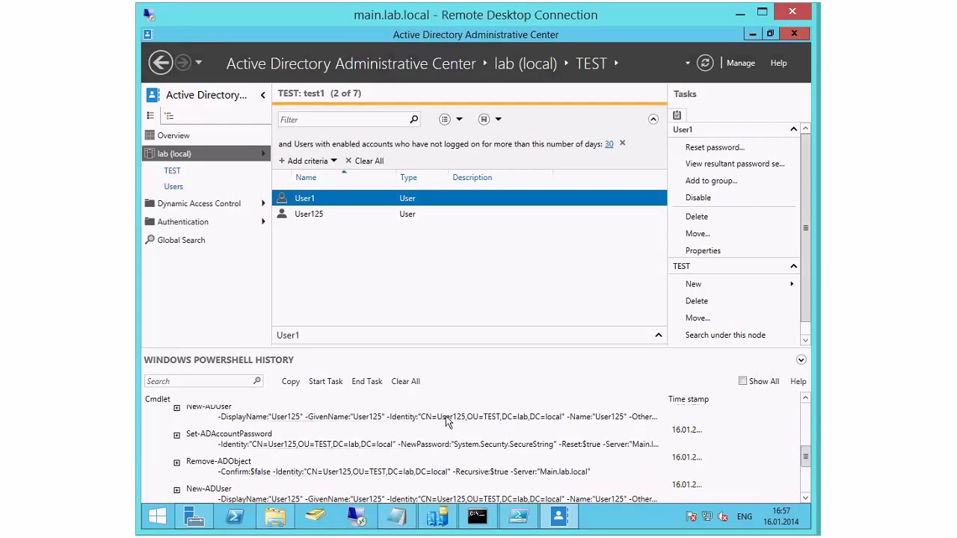
click(306, 423)
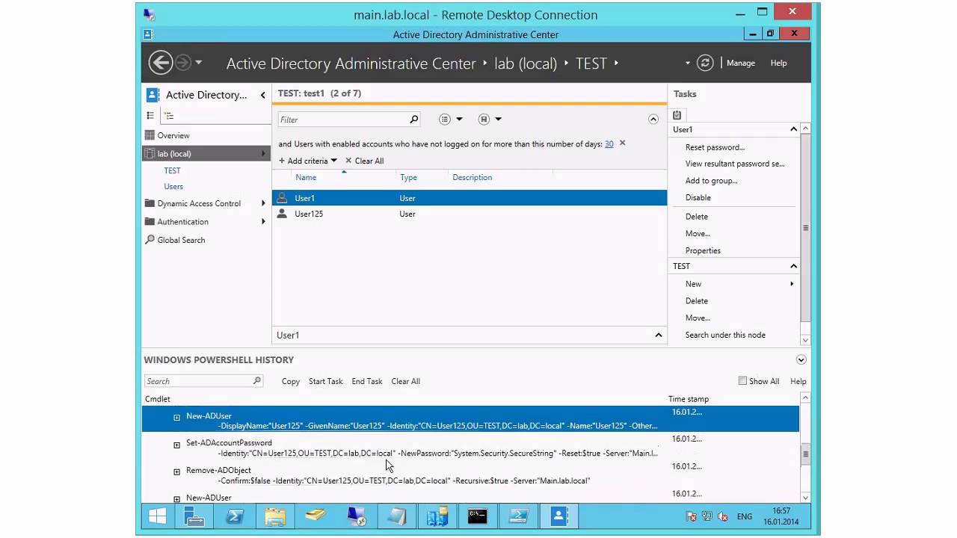
click(806, 497)
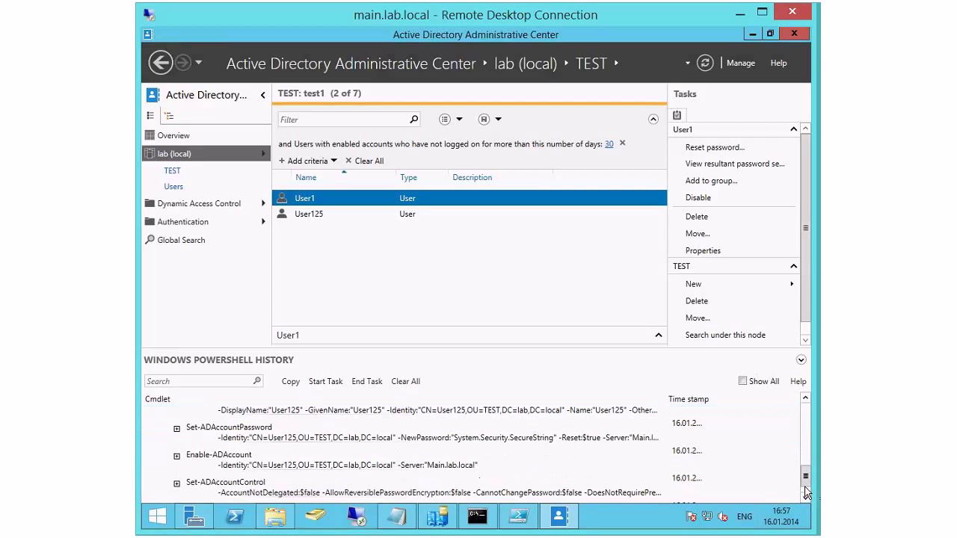
click(404, 444)
scroll(419, 446, up, 2)
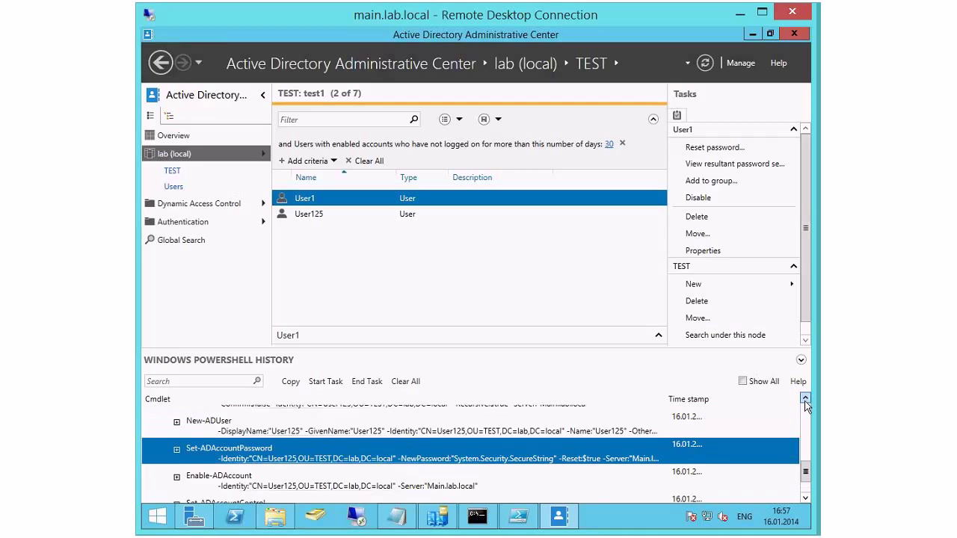
click(326, 440)
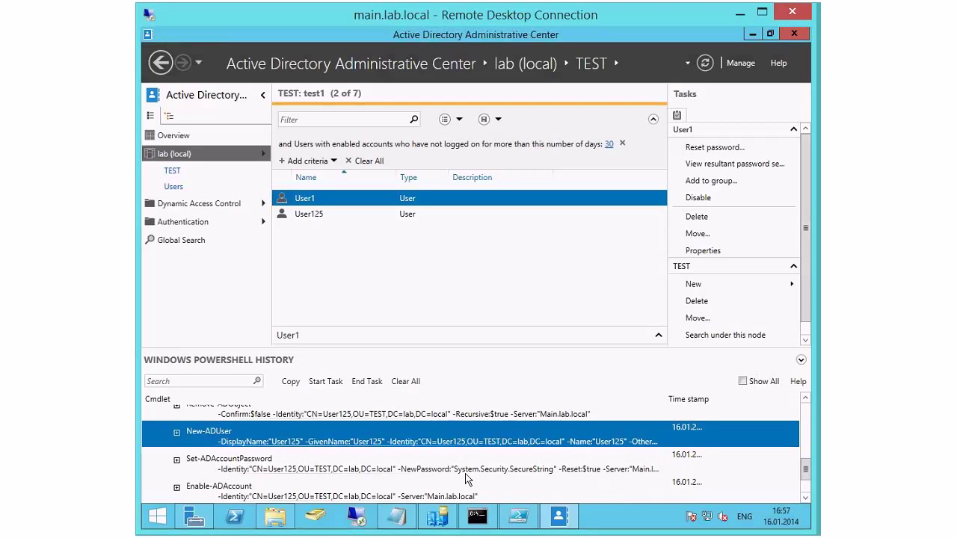
Step: Expand Set-ADAccountPassword and Enable-ADAccount to show each parameter, then select Set-ADAccountControl
click(176, 459)
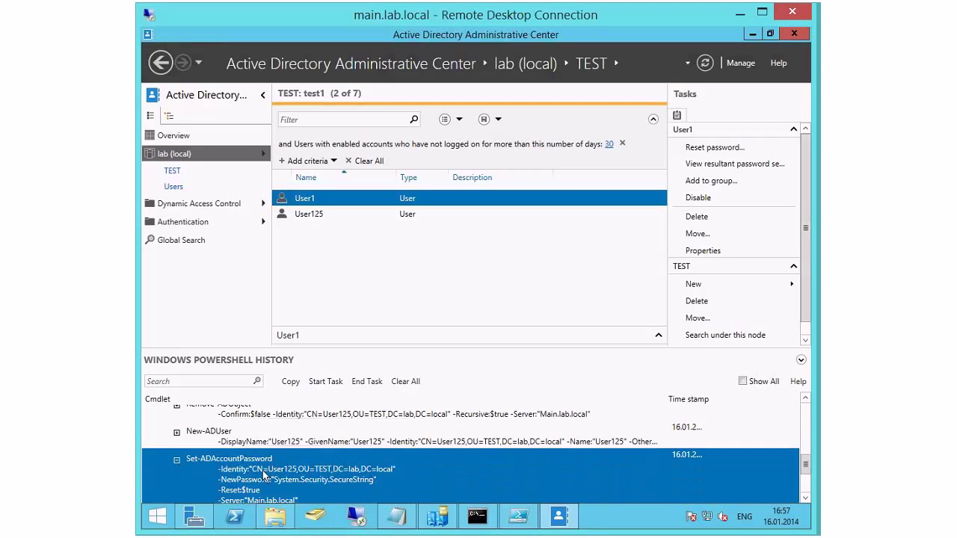
click(805, 498)
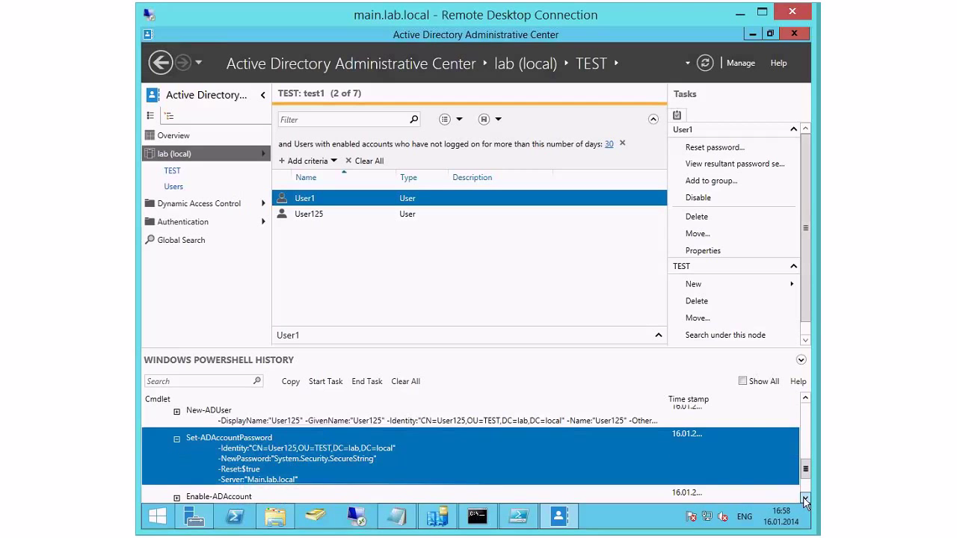
click(805, 499)
scroll(805, 498, down, 3)
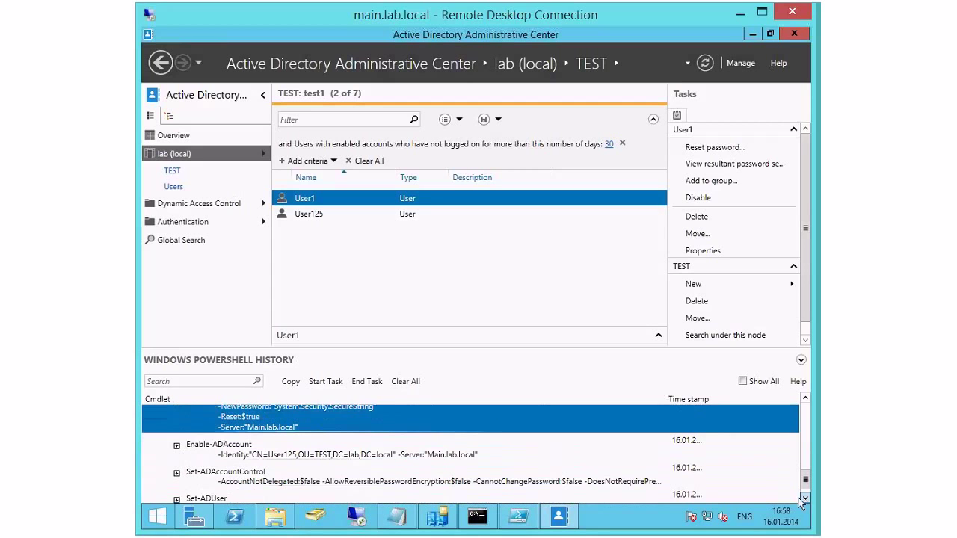
click(176, 436)
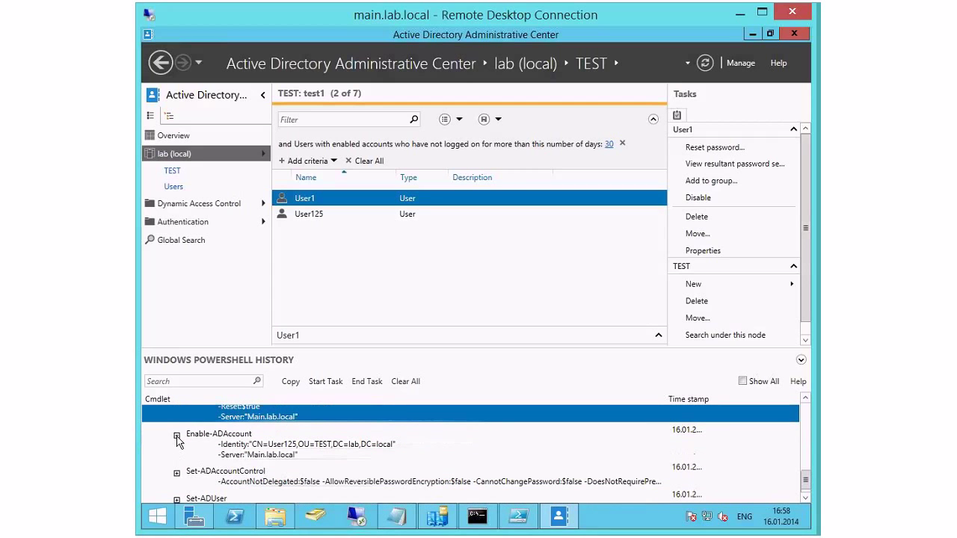
click(243, 456)
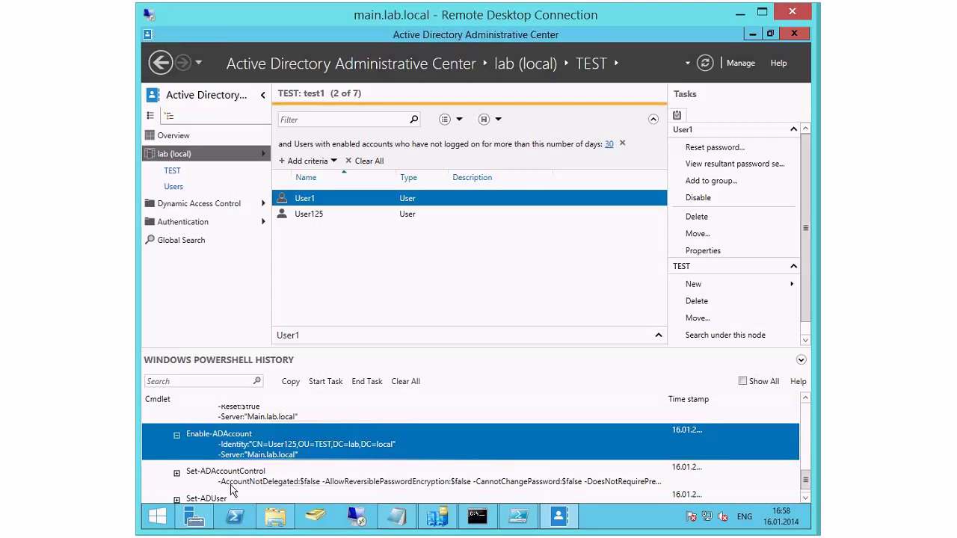
click(236, 484)
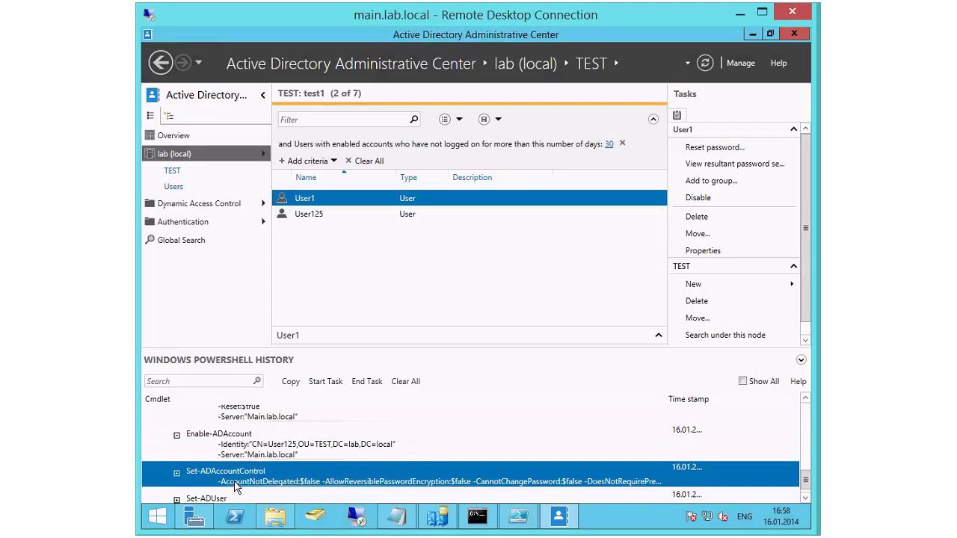
mouse_move(801, 498)
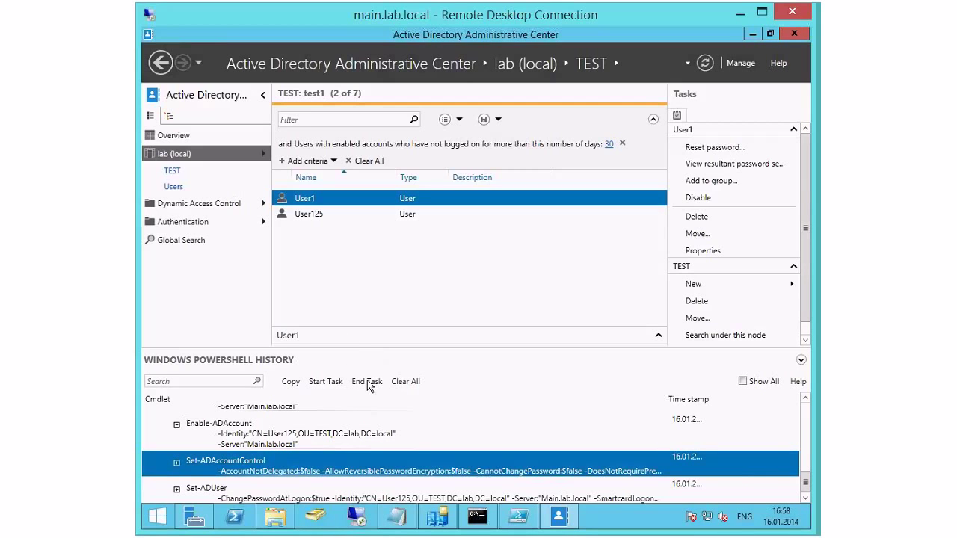
Step: Start history task Task2 and create organizational unit qqqqqq in TEST
click(316, 383)
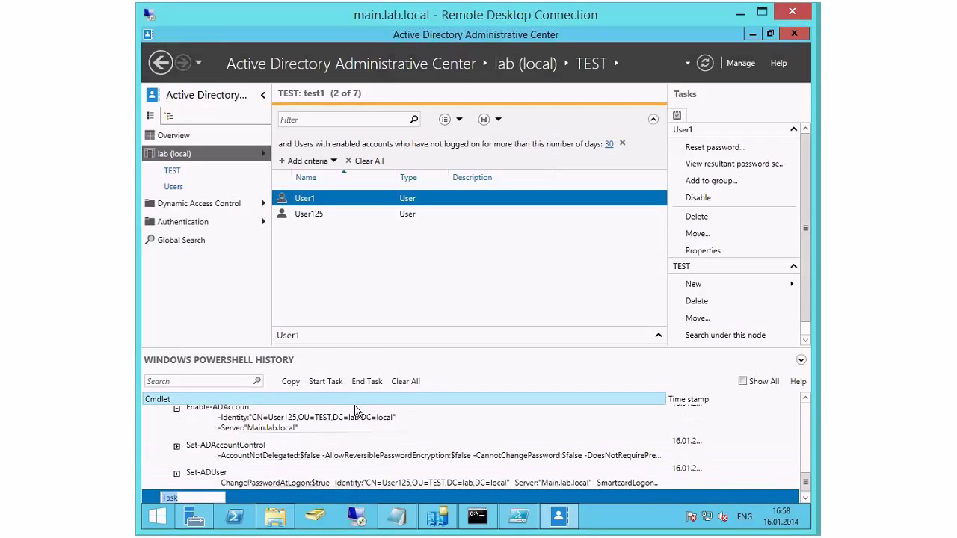
text(Task2)
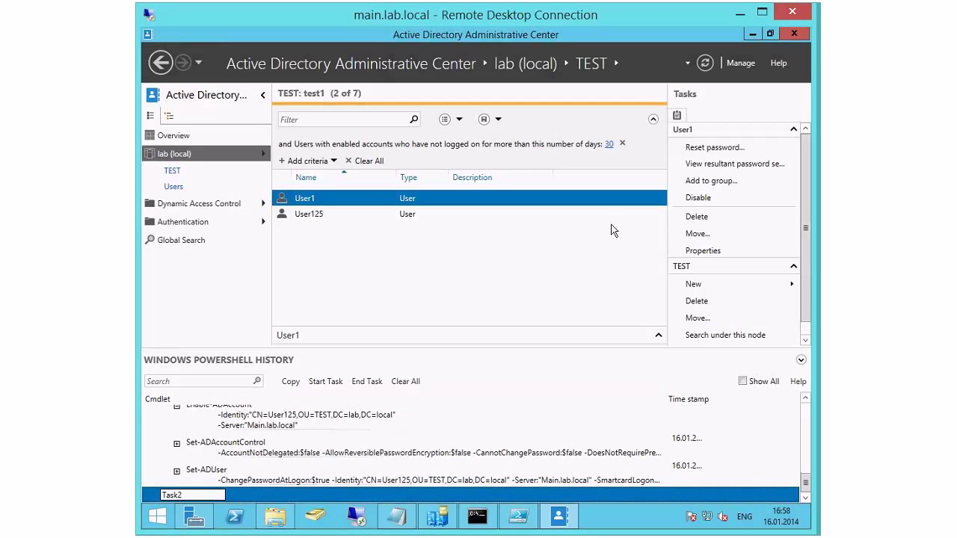
click(723, 284)
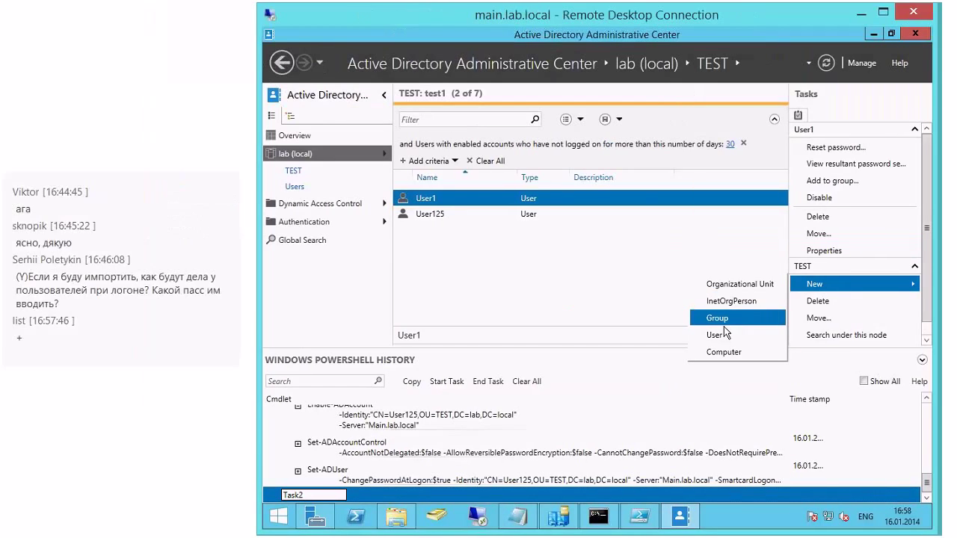
click(747, 285)
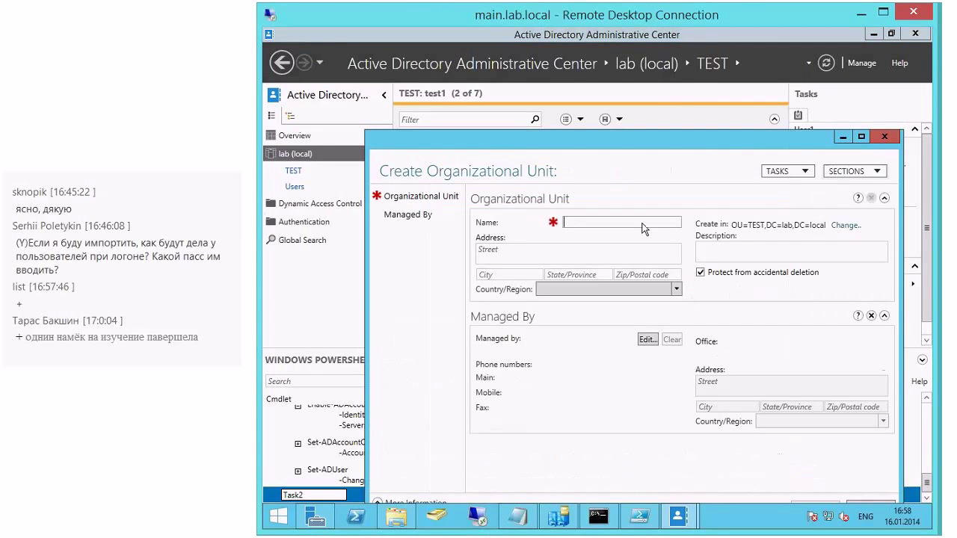
text(qqqqqq)
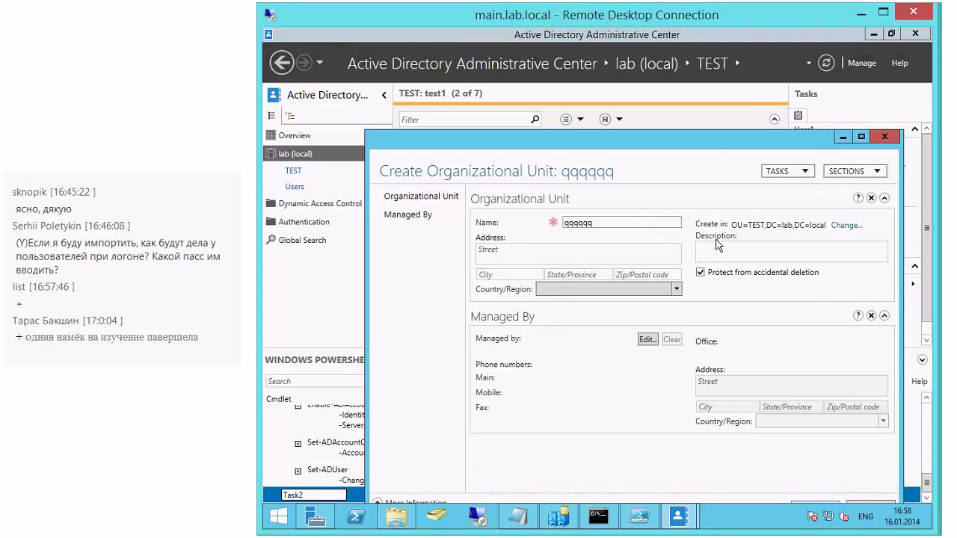
drag(703, 148, 688, 98)
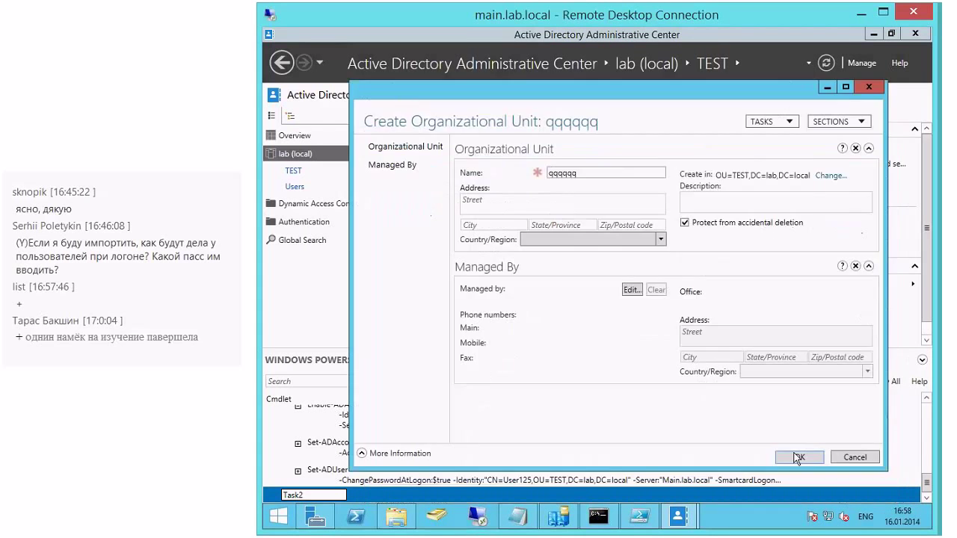
click(797, 458)
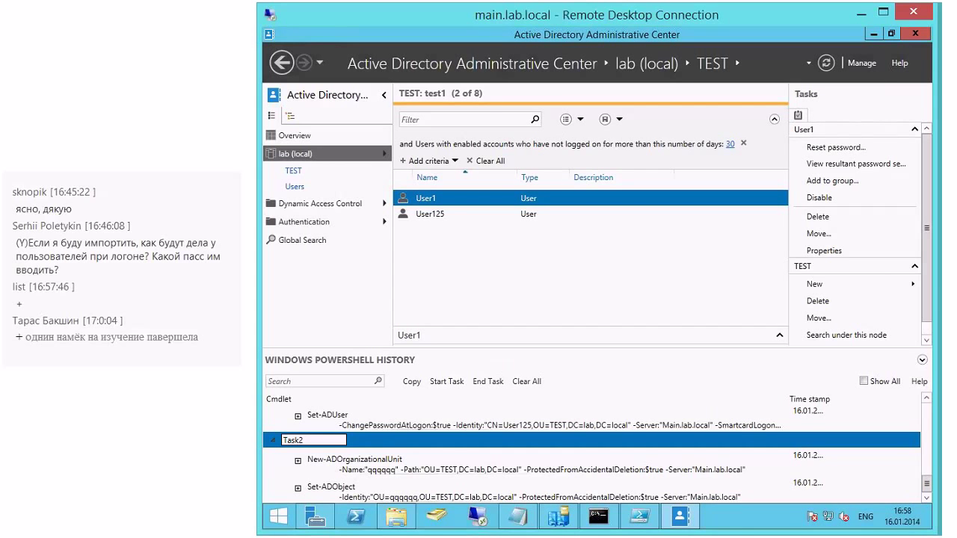
Step: Expand Set-ADObject, collapse Task2, open the Authentication node and hide the history pane
click(298, 488)
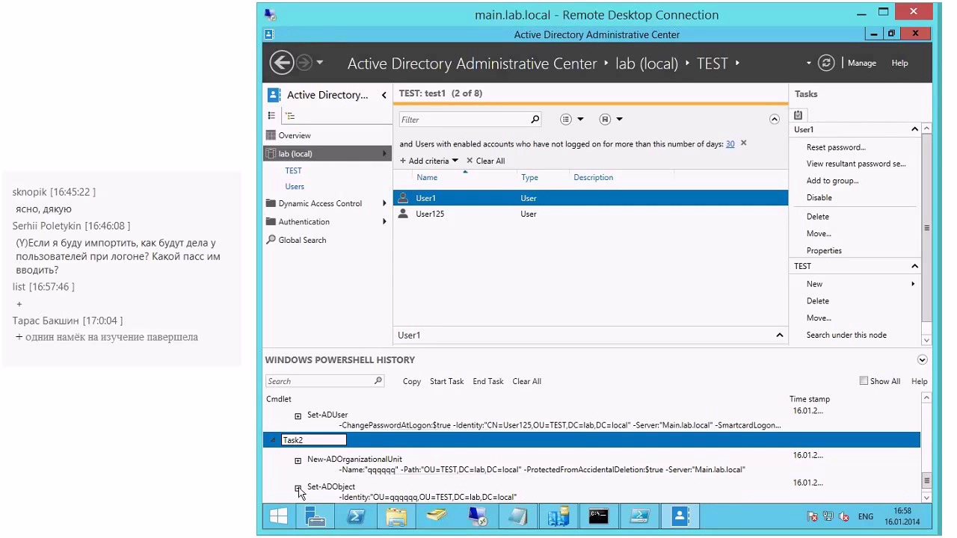
click(927, 497)
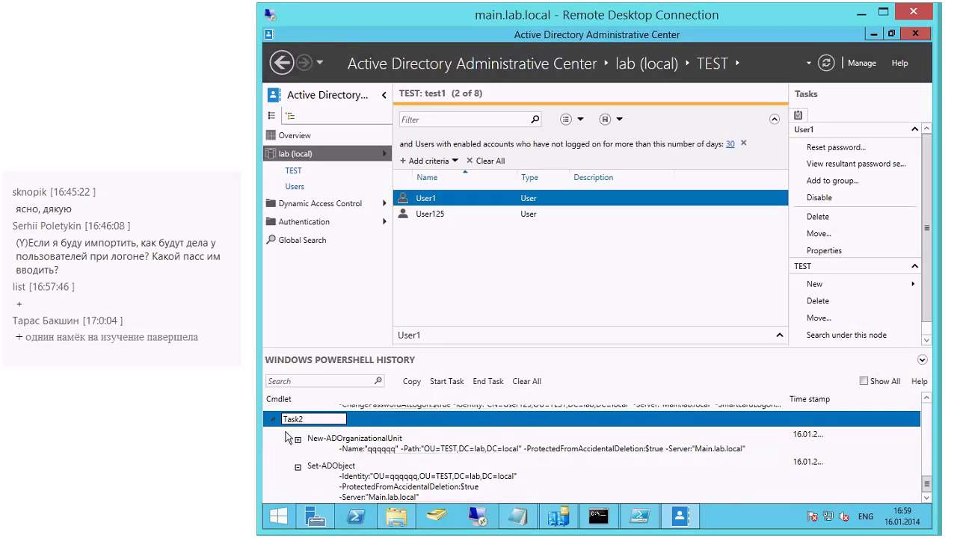
click(274, 419)
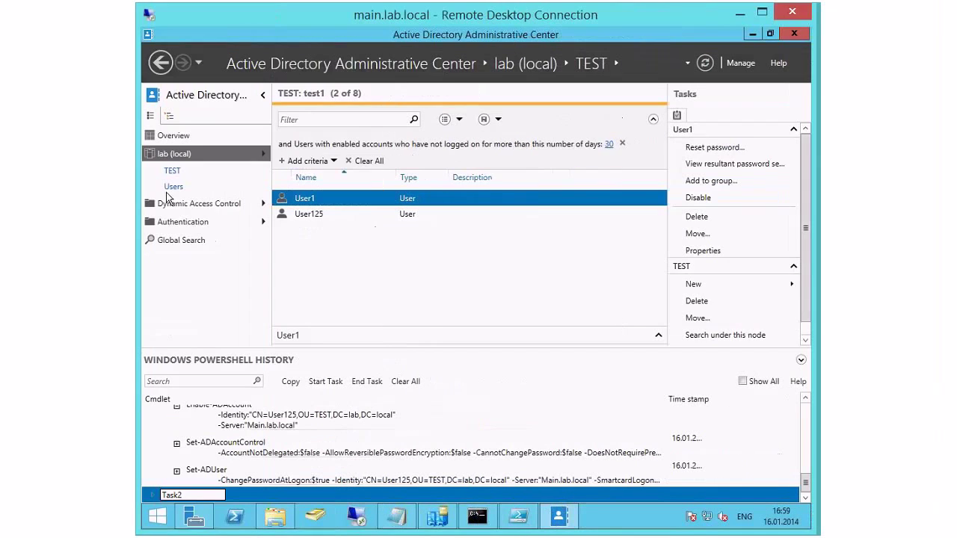
click(293, 222)
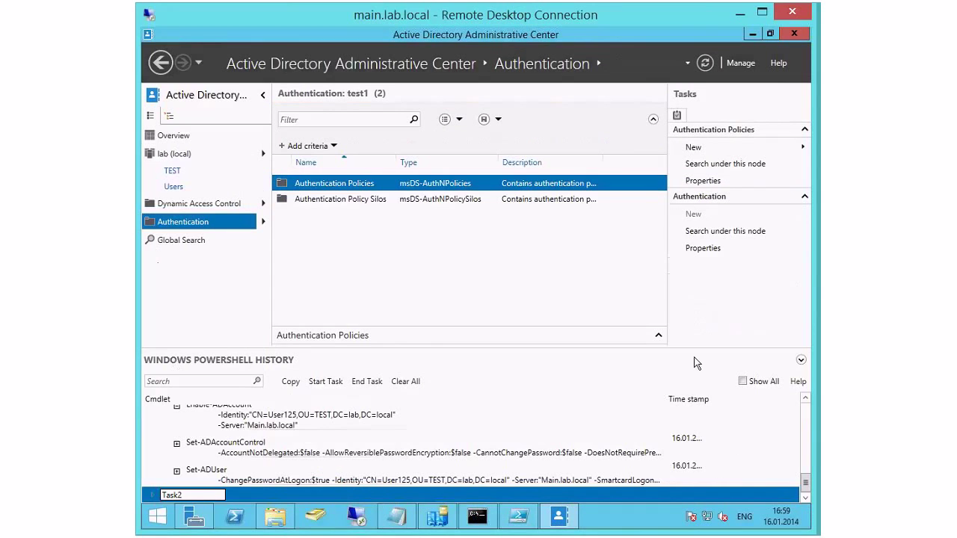
click(800, 361)
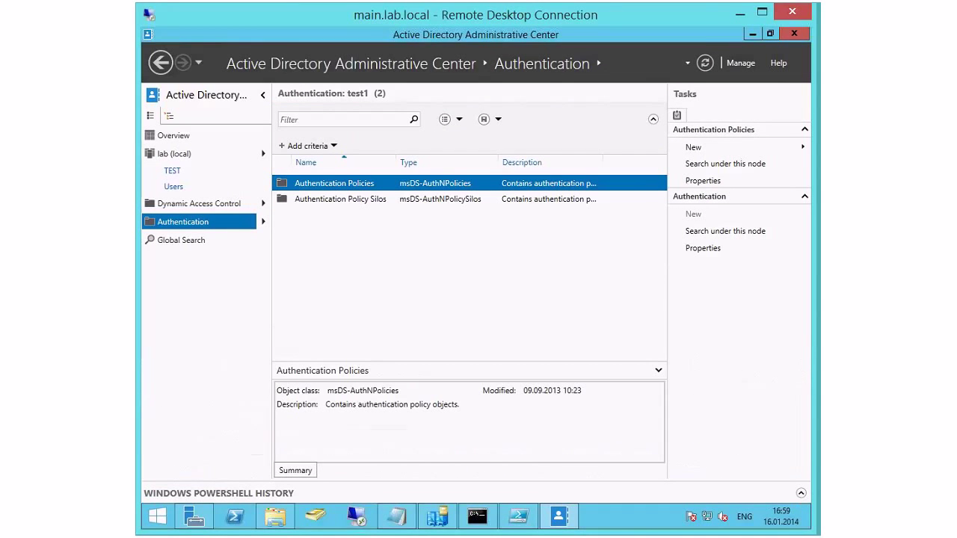